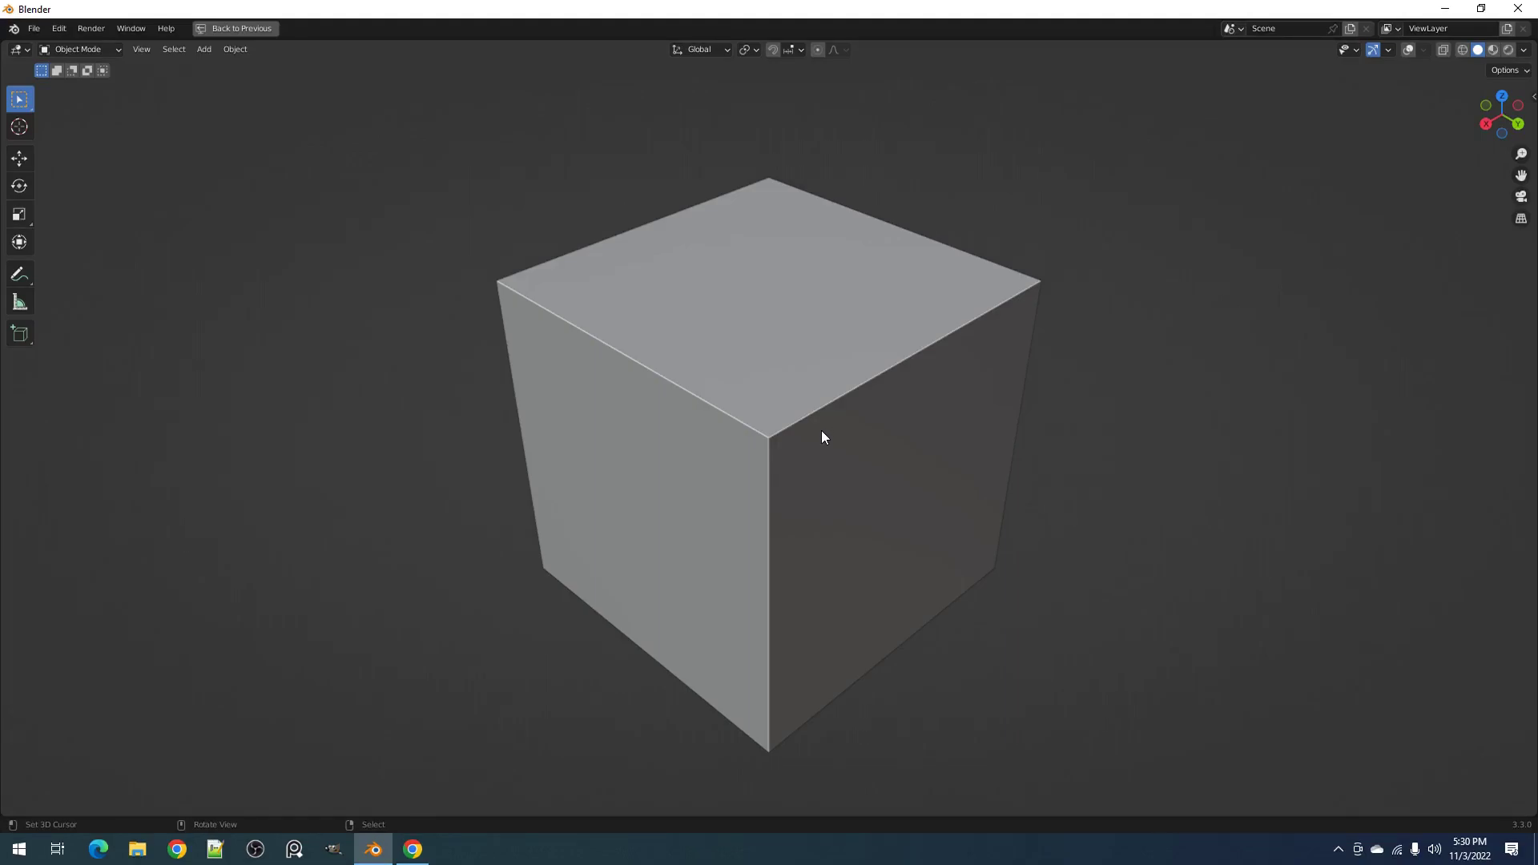
pyautogui.hotkey('ctrl', 'shift', 'f')
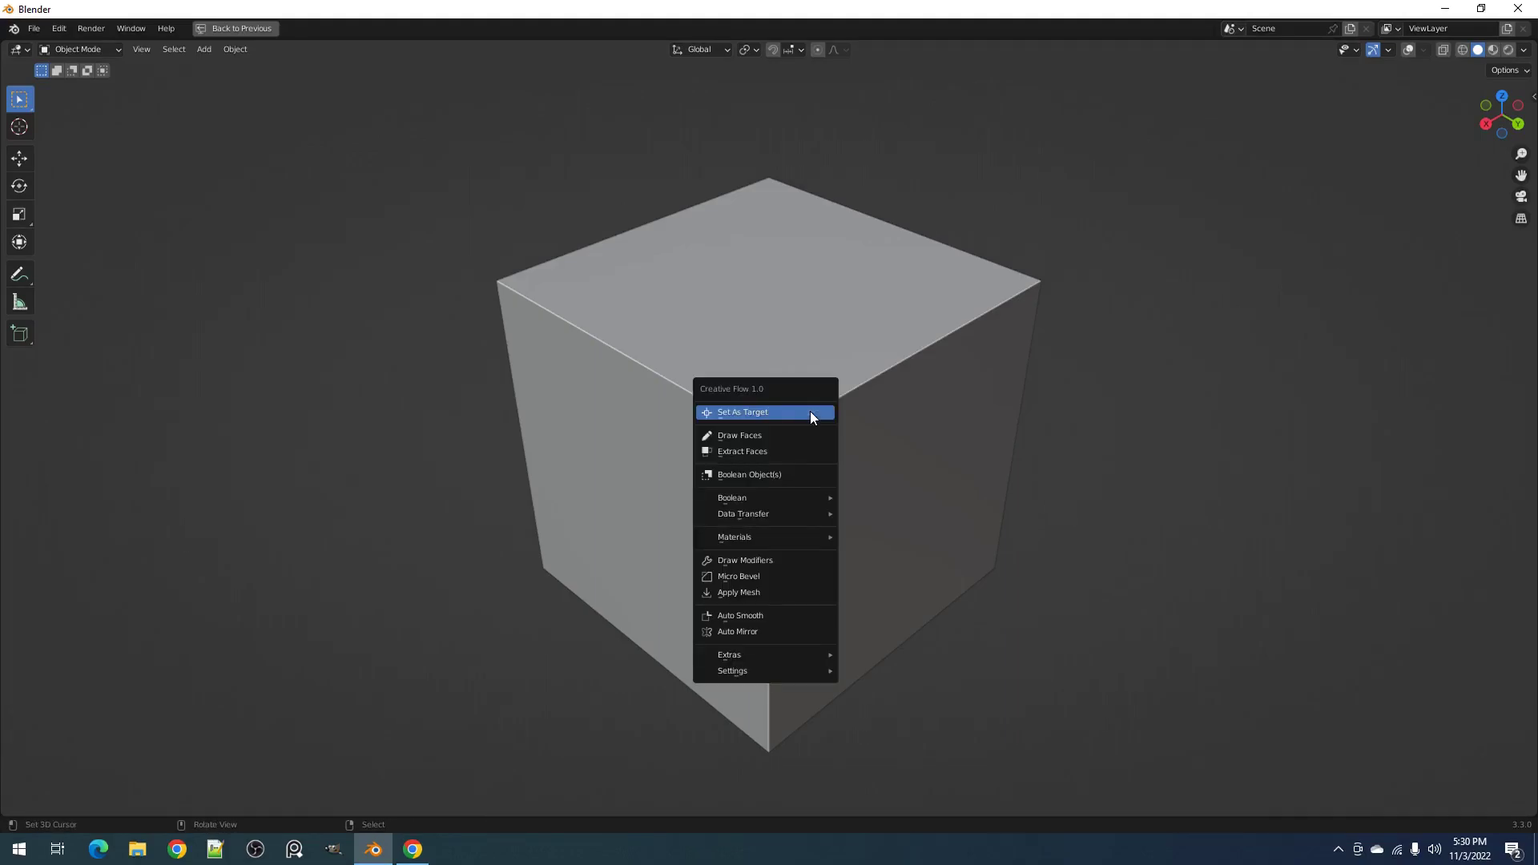
pyautogui.moveTo(772, 651)
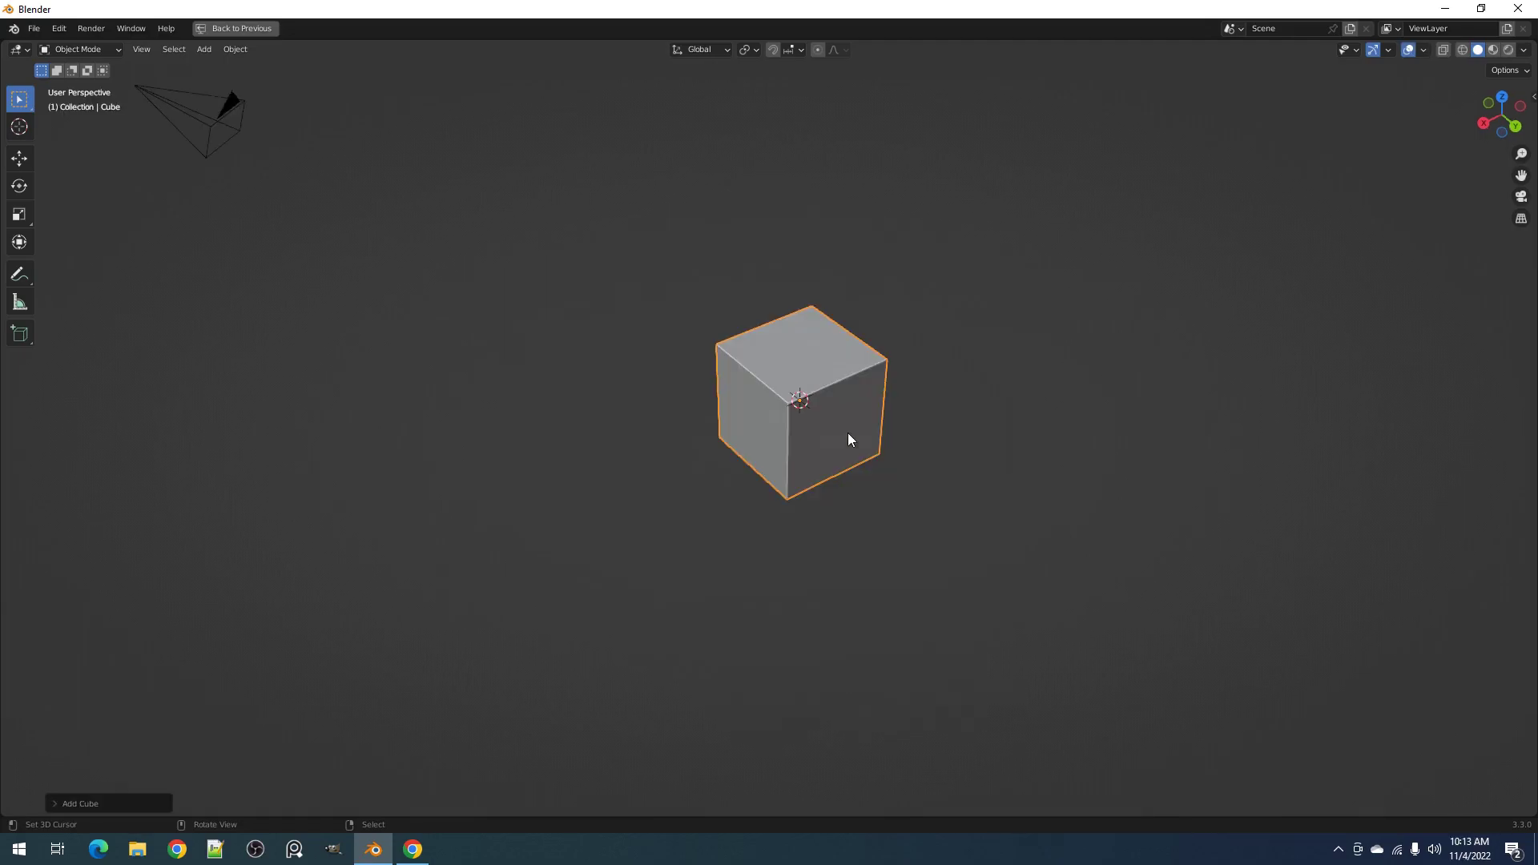
# Move all of the cube's geometry along the X axis in Edit Mode, away from its origin
pyautogui.scroll(5, 848, 435)
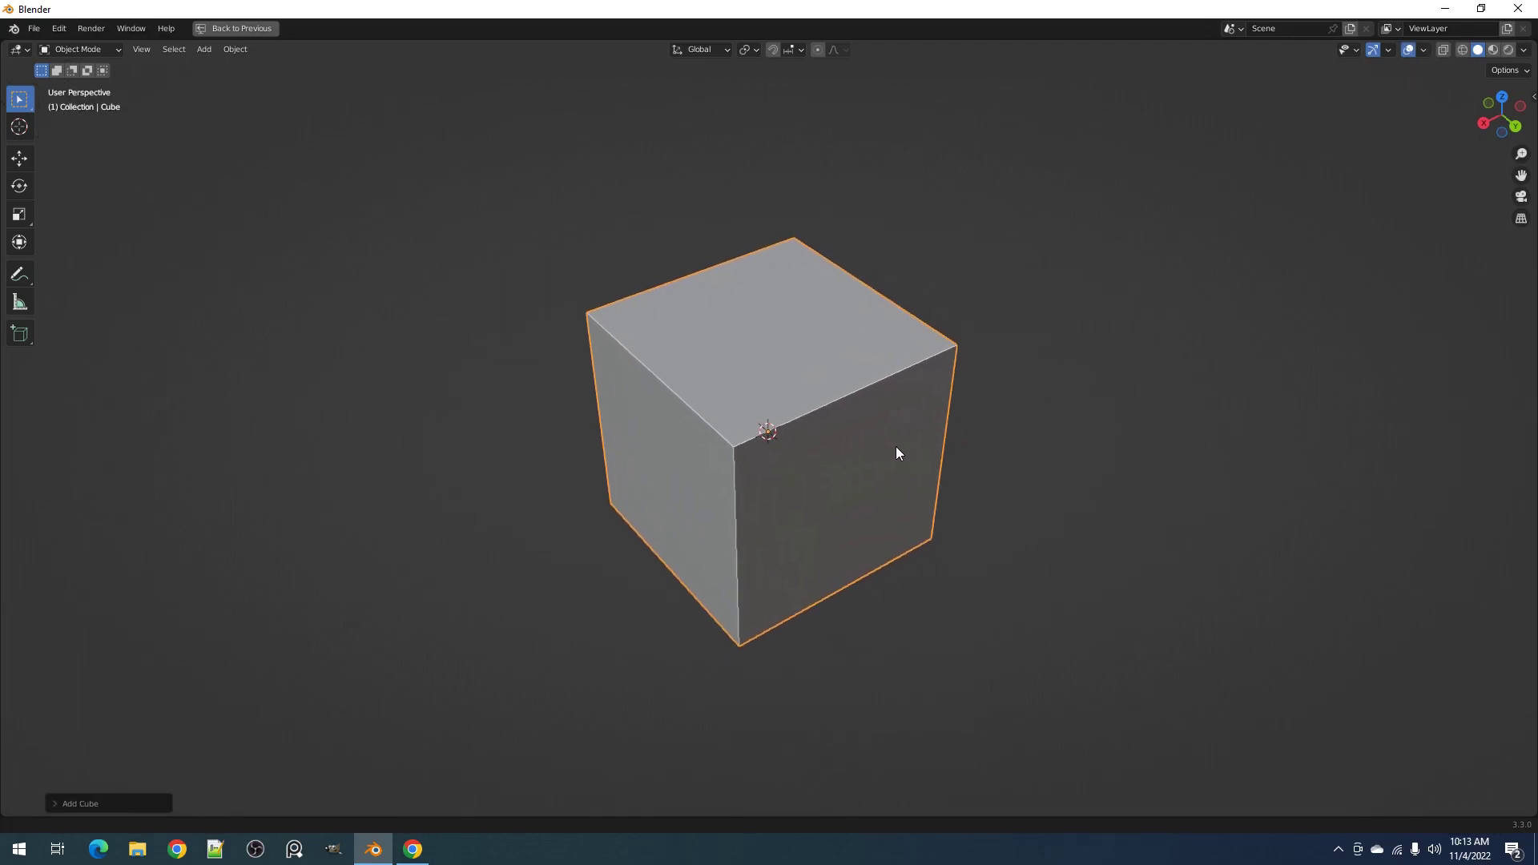
pyautogui.scroll(-4, 874, 415)
pyautogui.press('Tab')
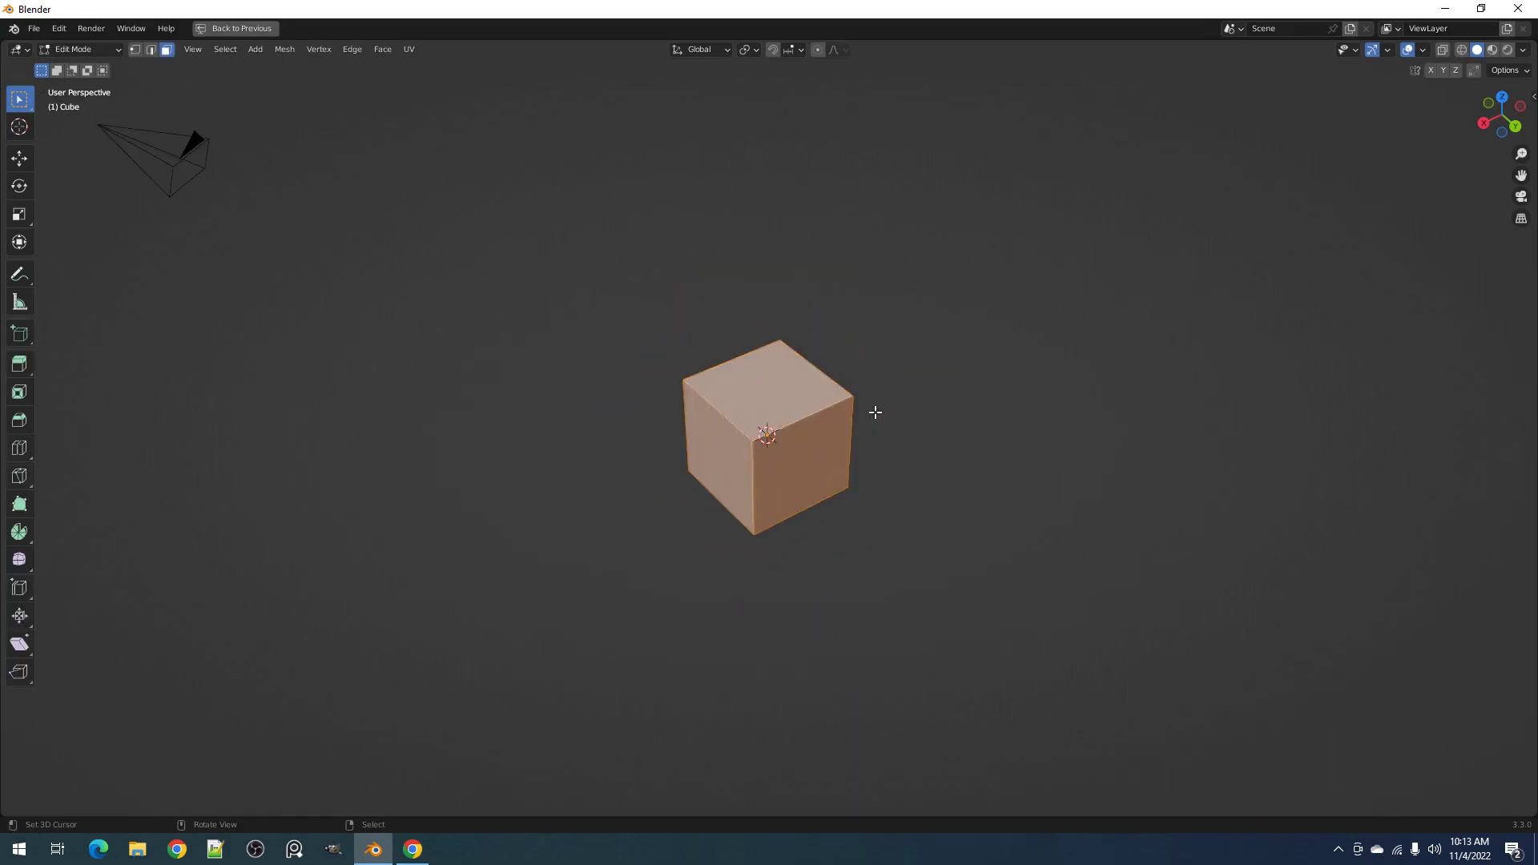
pyautogui.press('g')
pyautogui.press('x')
pyautogui.click(719, 497)
pyautogui.moveTo(719, 497); pyautogui.dragTo(753, 437, button='middle')
# Select several connected faces of the offset cube and return to Object Mode
pyautogui.rightClick(586, 394)
pyautogui.keyDown('shift'); pyautogui.rightClick(573, 473); pyautogui.keyUp('shift')
pyautogui.moveTo(642, 535); pyautogui.dragTo(811, 425, button='middle')
pyautogui.keyDown('shift'); pyautogui.click(584, 425); pyautogui.keyUp('shift')
pyautogui.press('Tab')
# Run Creative Flow's Fast Circle Array on the cube's selected faces with Origin as the pivot
pyautogui.rightClick(810, 424)
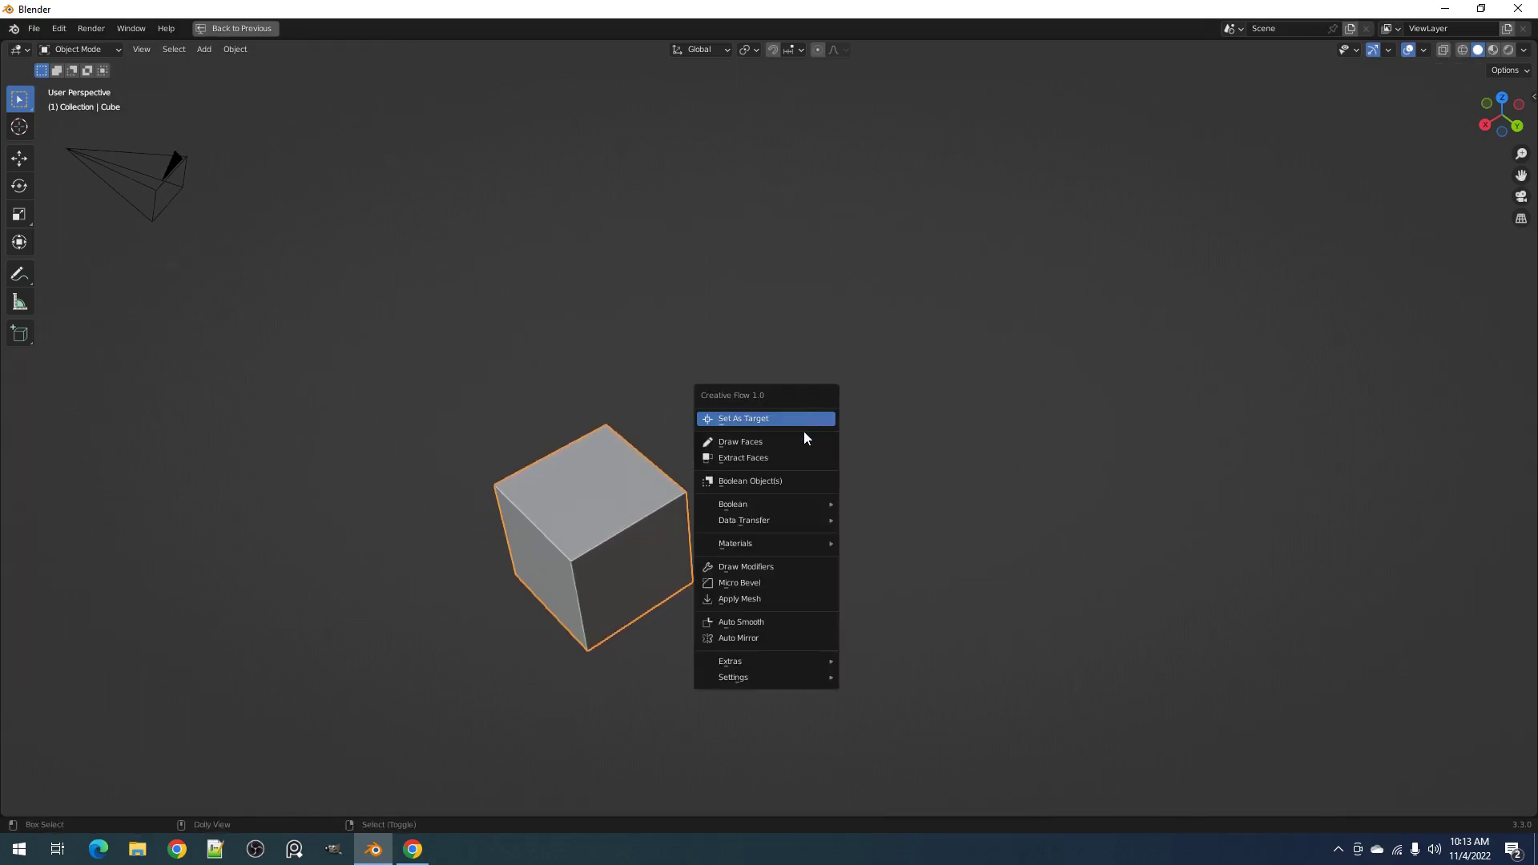
pyautogui.moveTo(795, 659)
pyautogui.click(889, 661)
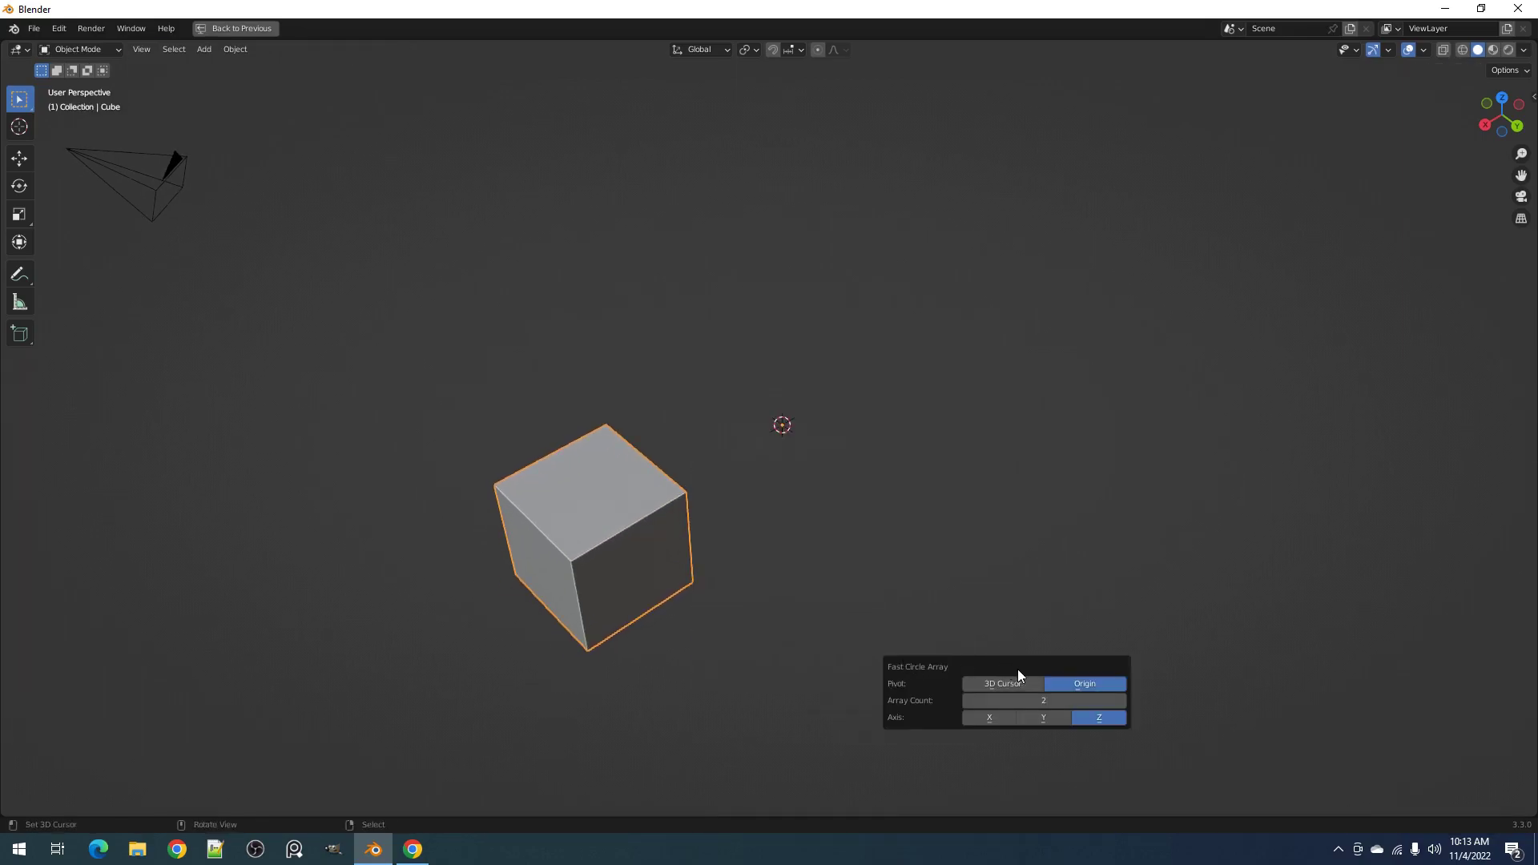
pyautogui.click(1052, 685)
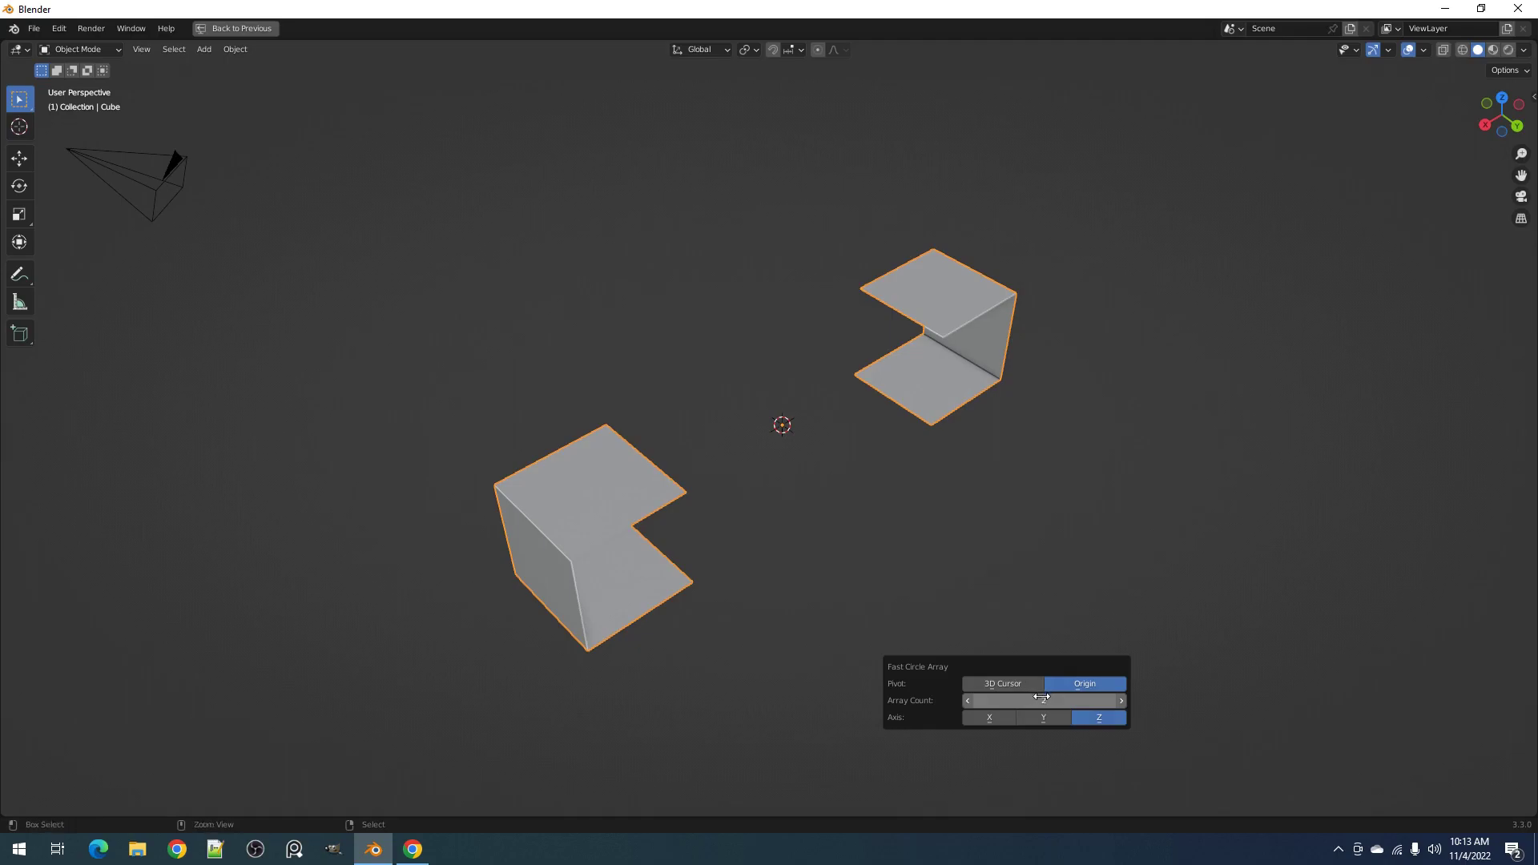
# Try different array counts for the circular array around Z and settle on 6
pyautogui.keyDown('ctrl'); pyautogui.scroll(6, 1042, 696); pyautogui.keyUp('ctrl')
pyautogui.keyDown('ctrl'); pyautogui.scroll(5, 1041, 692); pyautogui.keyUp('ctrl')
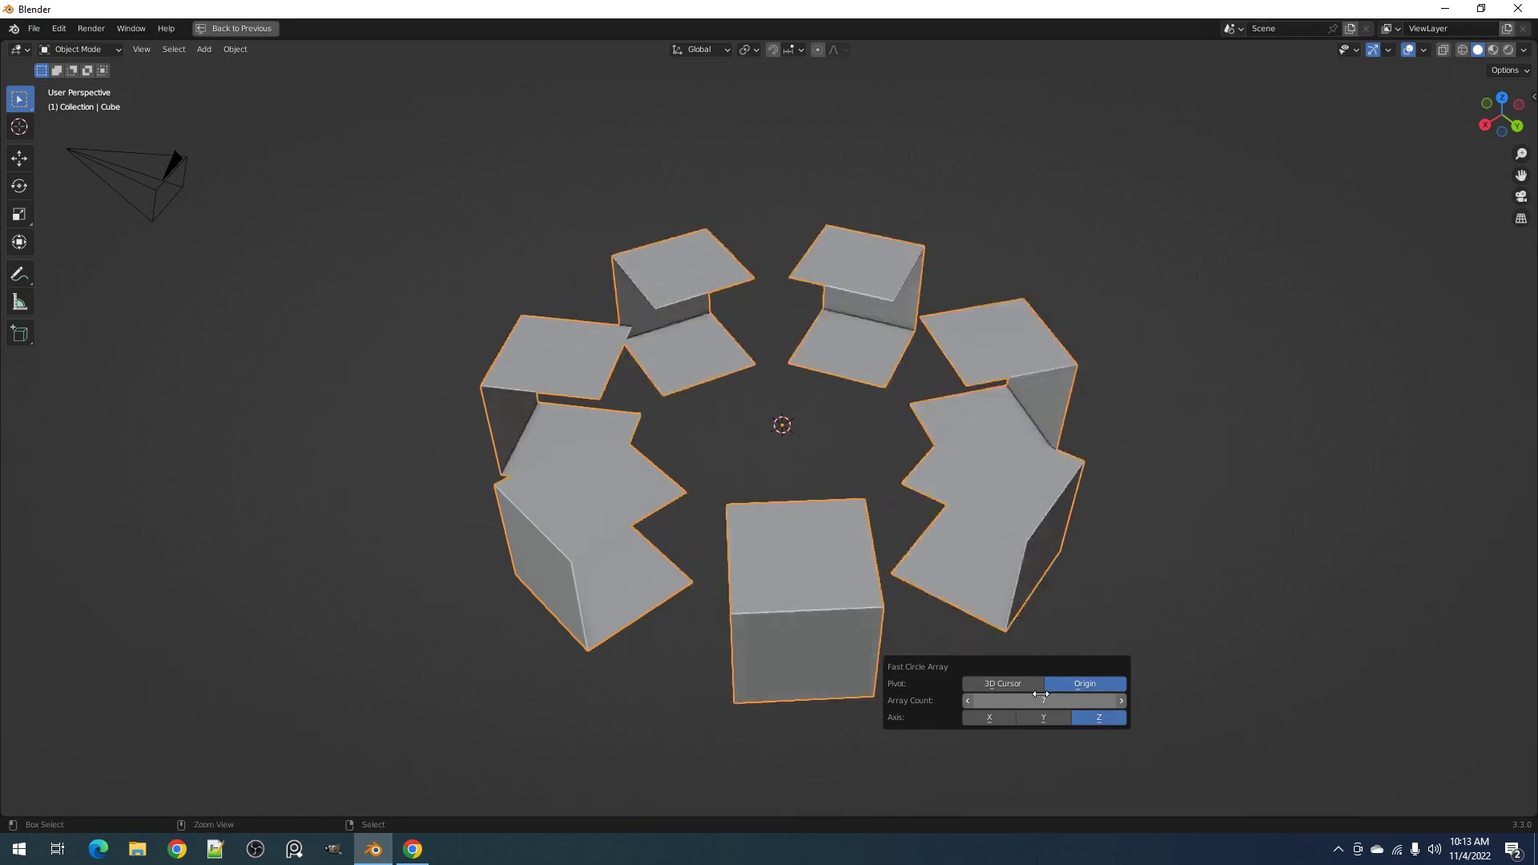
pyautogui.keyDown('ctrl'); pyautogui.scroll(-10, 1041, 692); pyautogui.keyUp('ctrl')
pyautogui.keyDown('ctrl'); pyautogui.scroll(2, 1040, 693); pyautogui.keyUp('ctrl')
pyautogui.keyDown('ctrl'); pyautogui.scroll(1, 1040, 693); pyautogui.keyUp('ctrl')
pyautogui.keyDown('ctrl'); pyautogui.scroll(-1, 1041, 693); pyautogui.keyUp('ctrl')
pyautogui.keyDown('ctrl'); pyautogui.scroll(4, 1040, 694); pyautogui.keyUp('ctrl')
pyautogui.keyDown('ctrl'); pyautogui.scroll(-4, 1040, 693); pyautogui.keyUp('ctrl')
pyautogui.keyDown('ctrl'); pyautogui.scroll(4, 1041, 693); pyautogui.keyUp('ctrl')
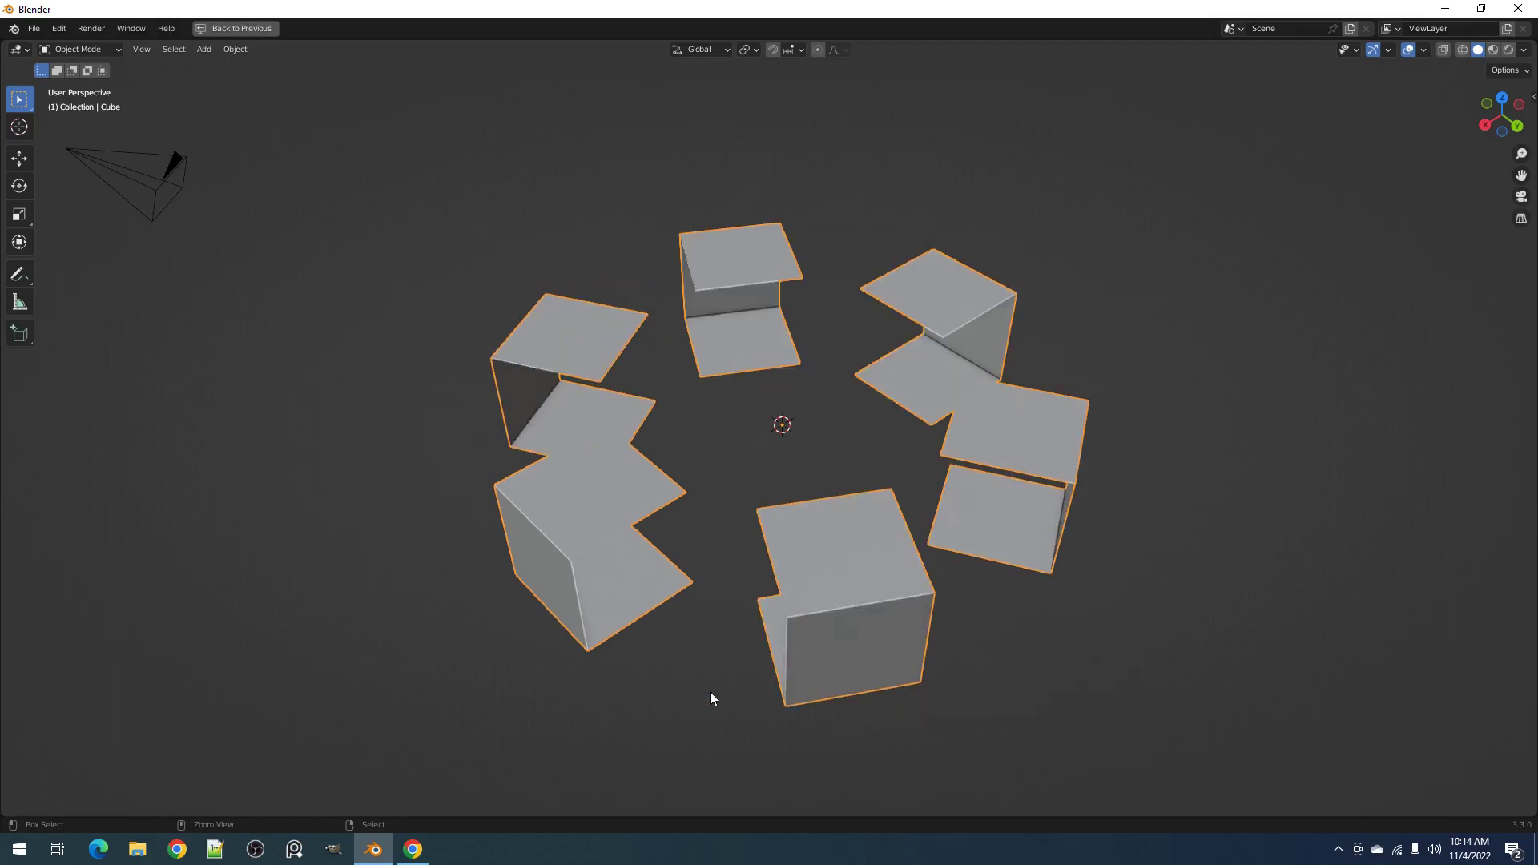
# Select outer faces on one ring segment of the circular array, inset them and extrude them outward
pyautogui.moveTo(641, 690); pyautogui.dragTo(946, 453, button='middle')
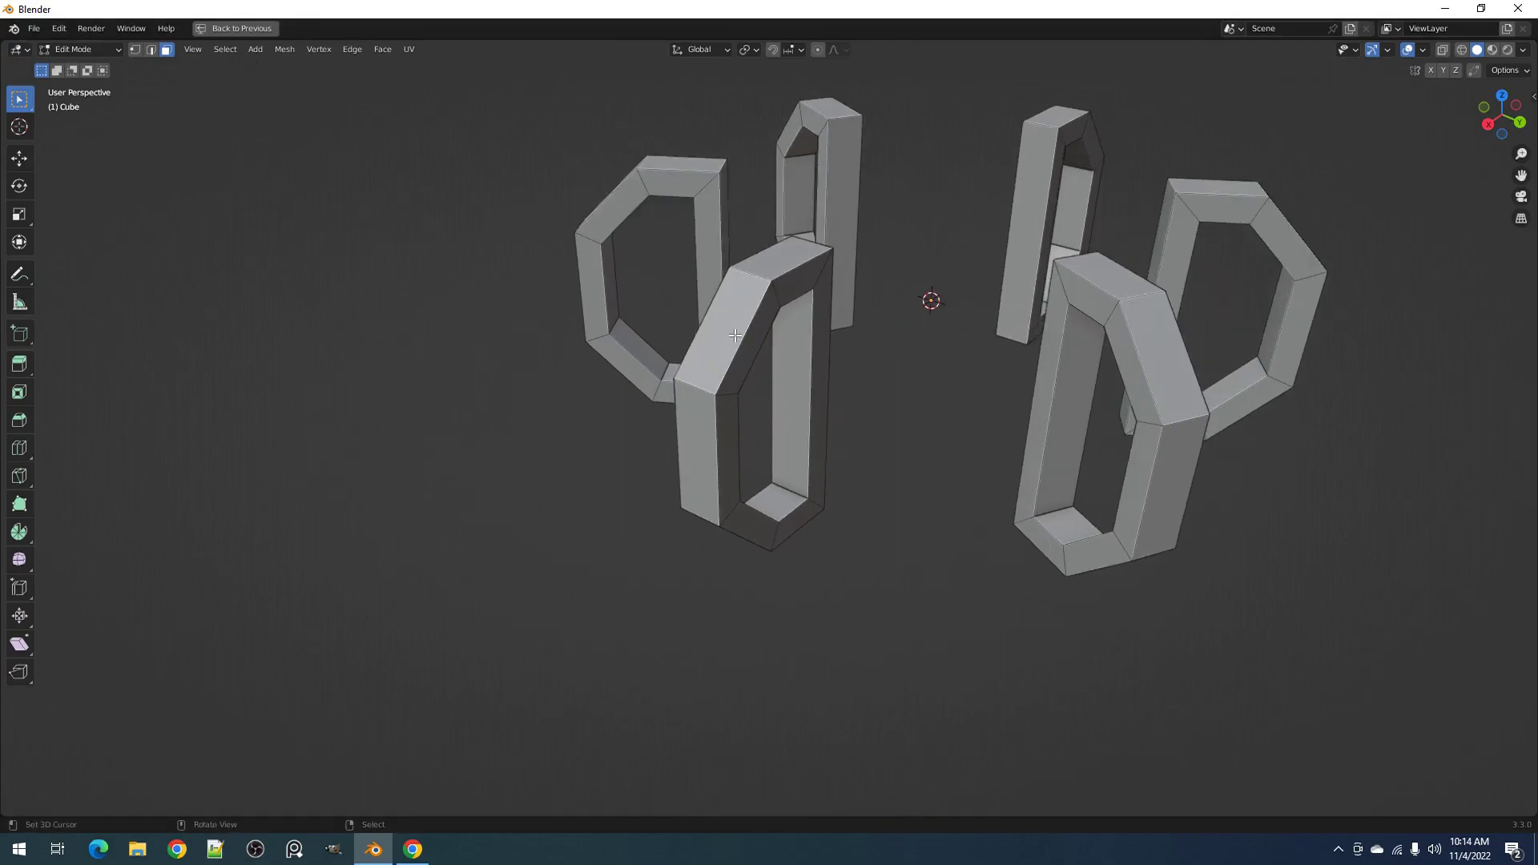
pyautogui.click(726, 324)
pyautogui.moveTo(726, 325); pyautogui.dragTo(765, 368, button='middle')
pyautogui.keyDown('shift'); pyautogui.rightClick(740, 442); pyautogui.keyUp('shift')
pyautogui.press('i')
pyautogui.moveTo(886, 313); pyautogui.dragTo(818, 371, button='middle')
pyautogui.click(876, 398)
pyautogui.press('i')
pyautogui.press('ctrl')
pyautogui.click(916, 388)
# Select the whole linked ring segment and run Fast Circle Array again to repeat its changes around the circle
pyautogui.press('l')
pyautogui.press('Tab')
pyautogui.press('q')
pyautogui.moveTo(841, 374)
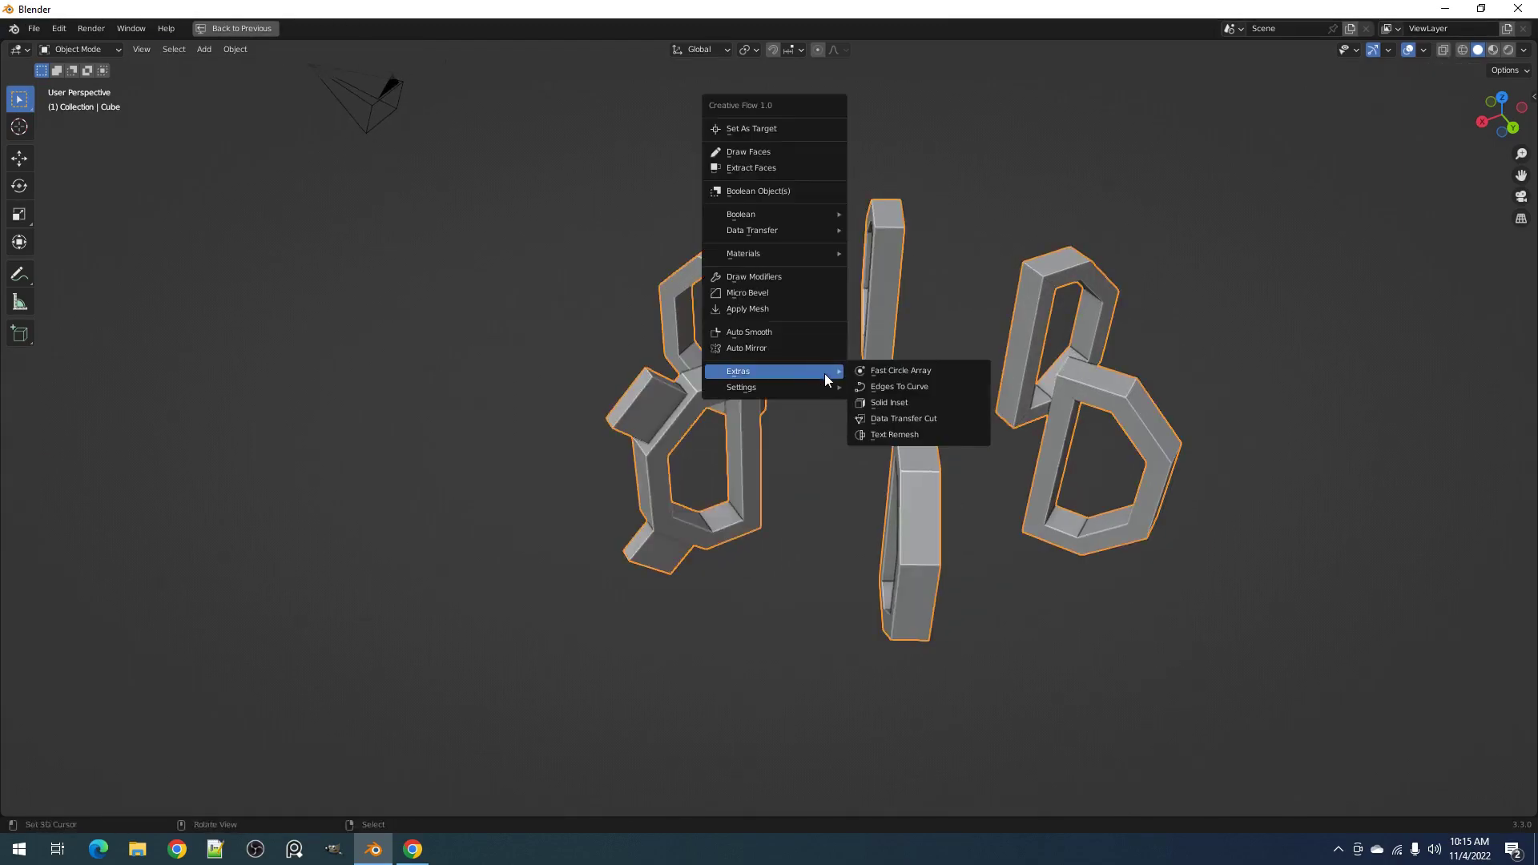
pyautogui.click(921, 372)
pyautogui.moveTo(1069, 392); pyautogui.dragTo(901, 426, button='middle')
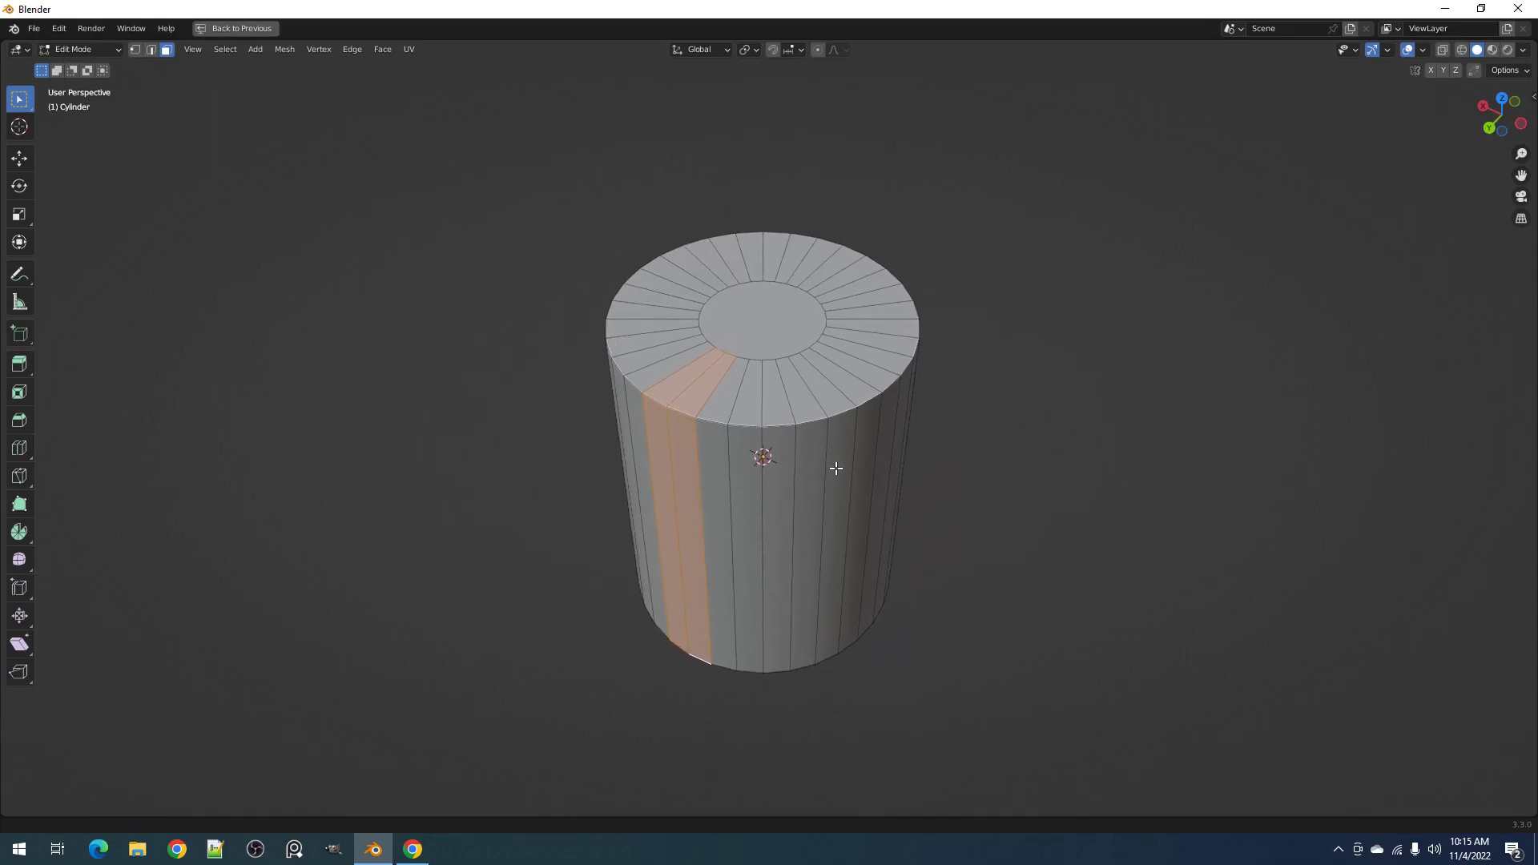
# Run Fast Circle Array on the cylinder's selected wedge faces around its origin with an array count of 16
pyautogui.press('Tab')
pyautogui.hotkey('shift', 'q')
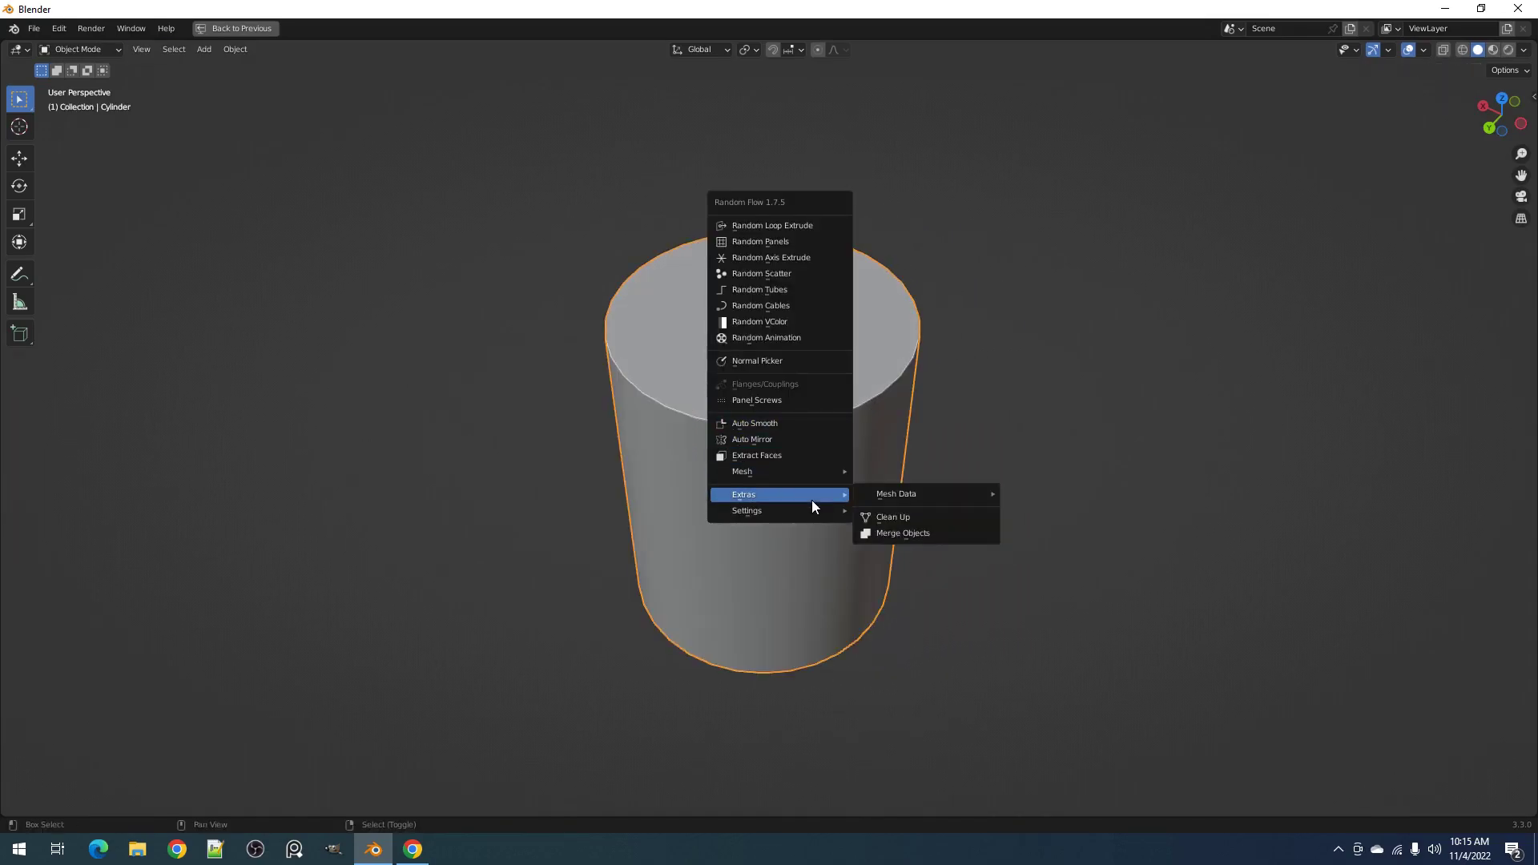
pyautogui.press('Escape')
pyautogui.hotkey('ctrl', 'shift', 'q')
pyautogui.click(885, 417)
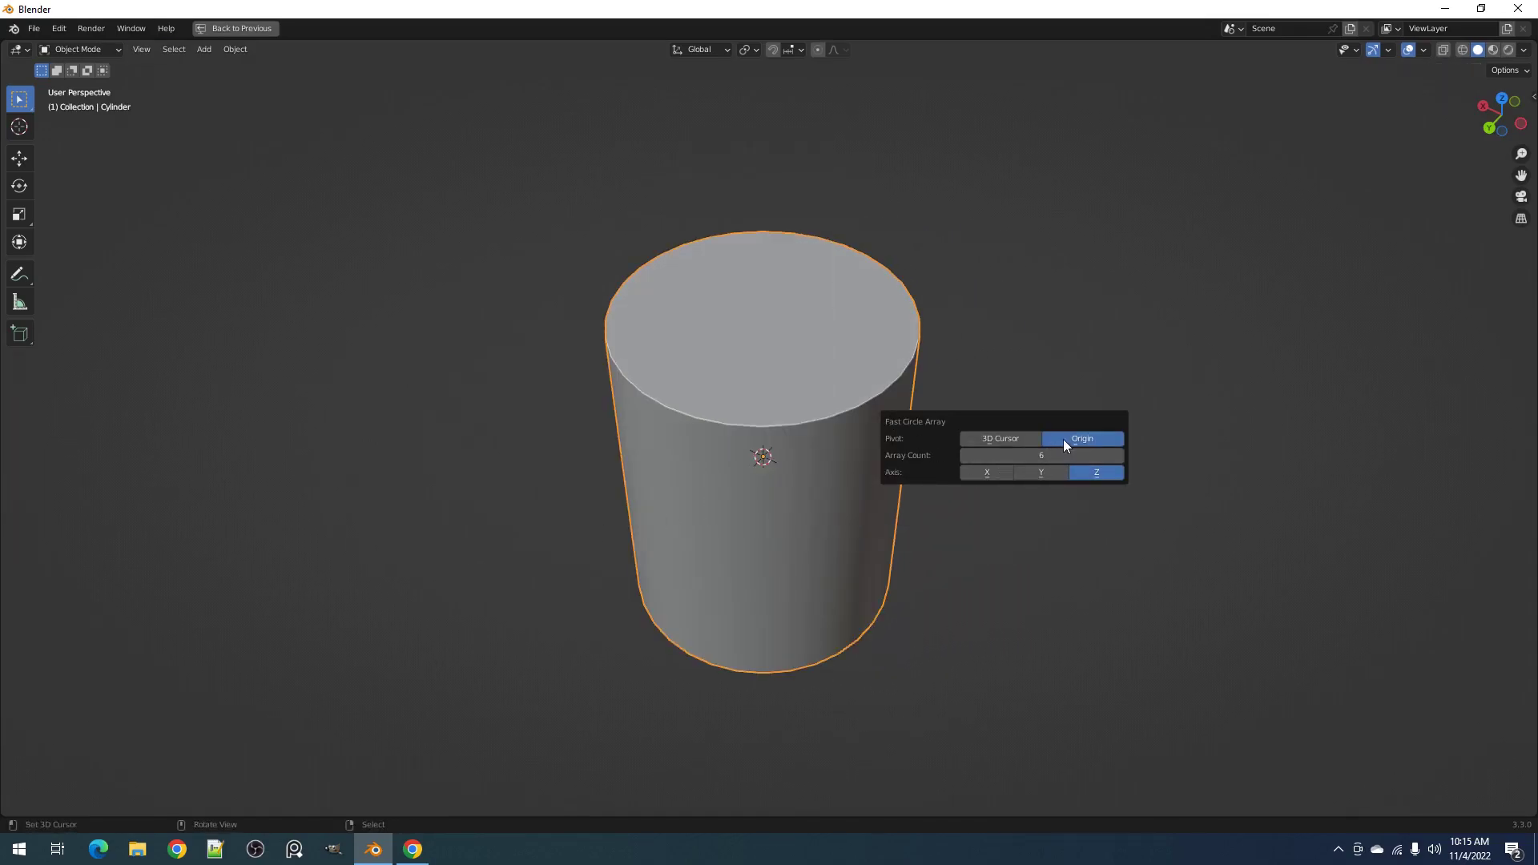
pyautogui.moveTo(1061, 451); pyautogui.dragTo(1027, 455)
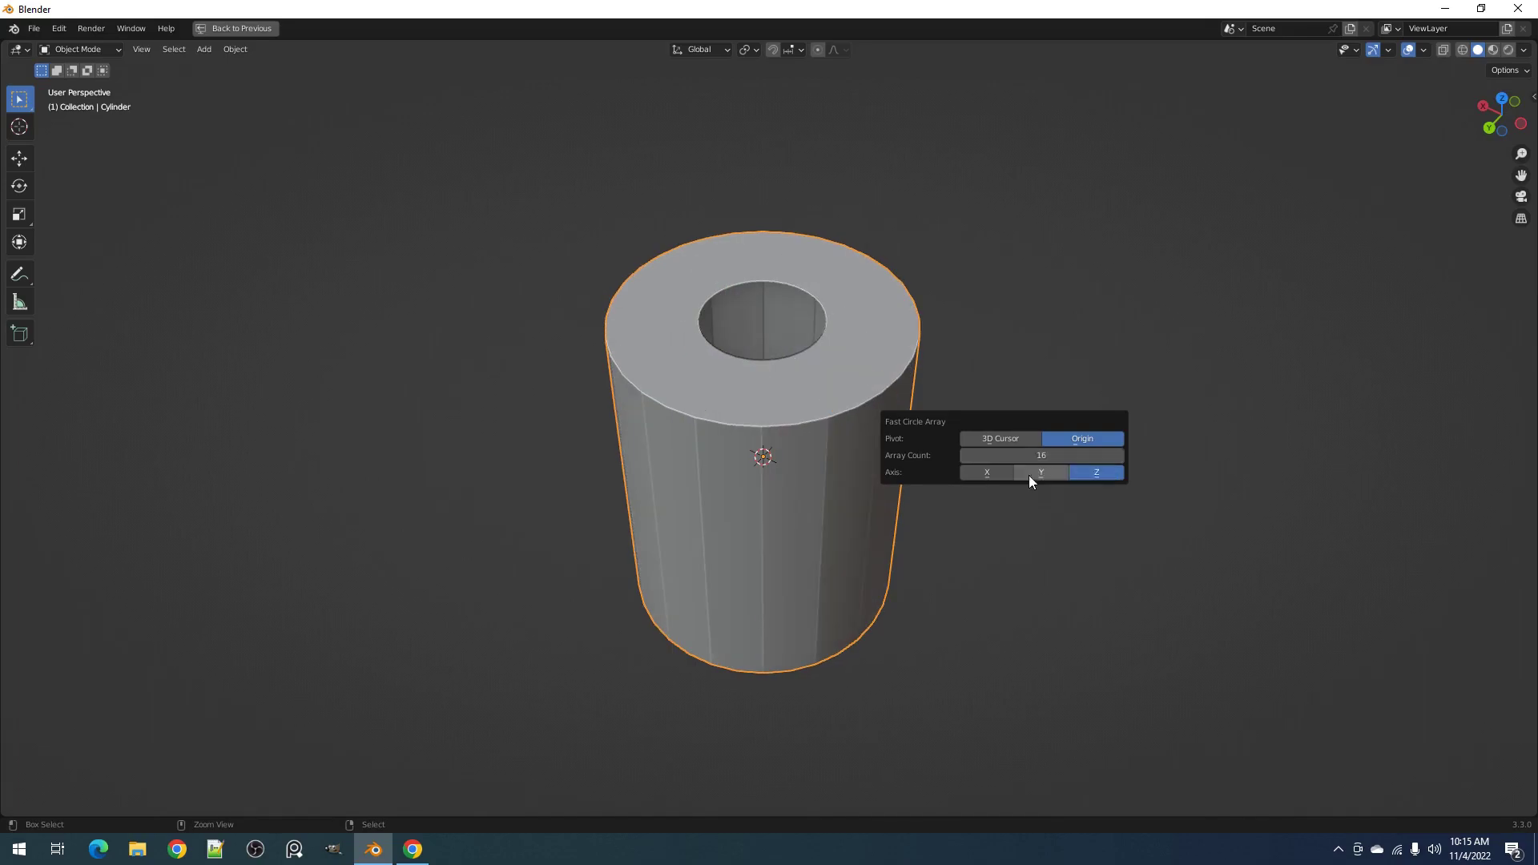
# Select all of the arrayed cylinder's geometry in Edit Mode and merge its vertices
pyautogui.press('Tab')
pyautogui.press('a')
pyautogui.press('m')
pyautogui.click(823, 490)
pyautogui.press('Tab')
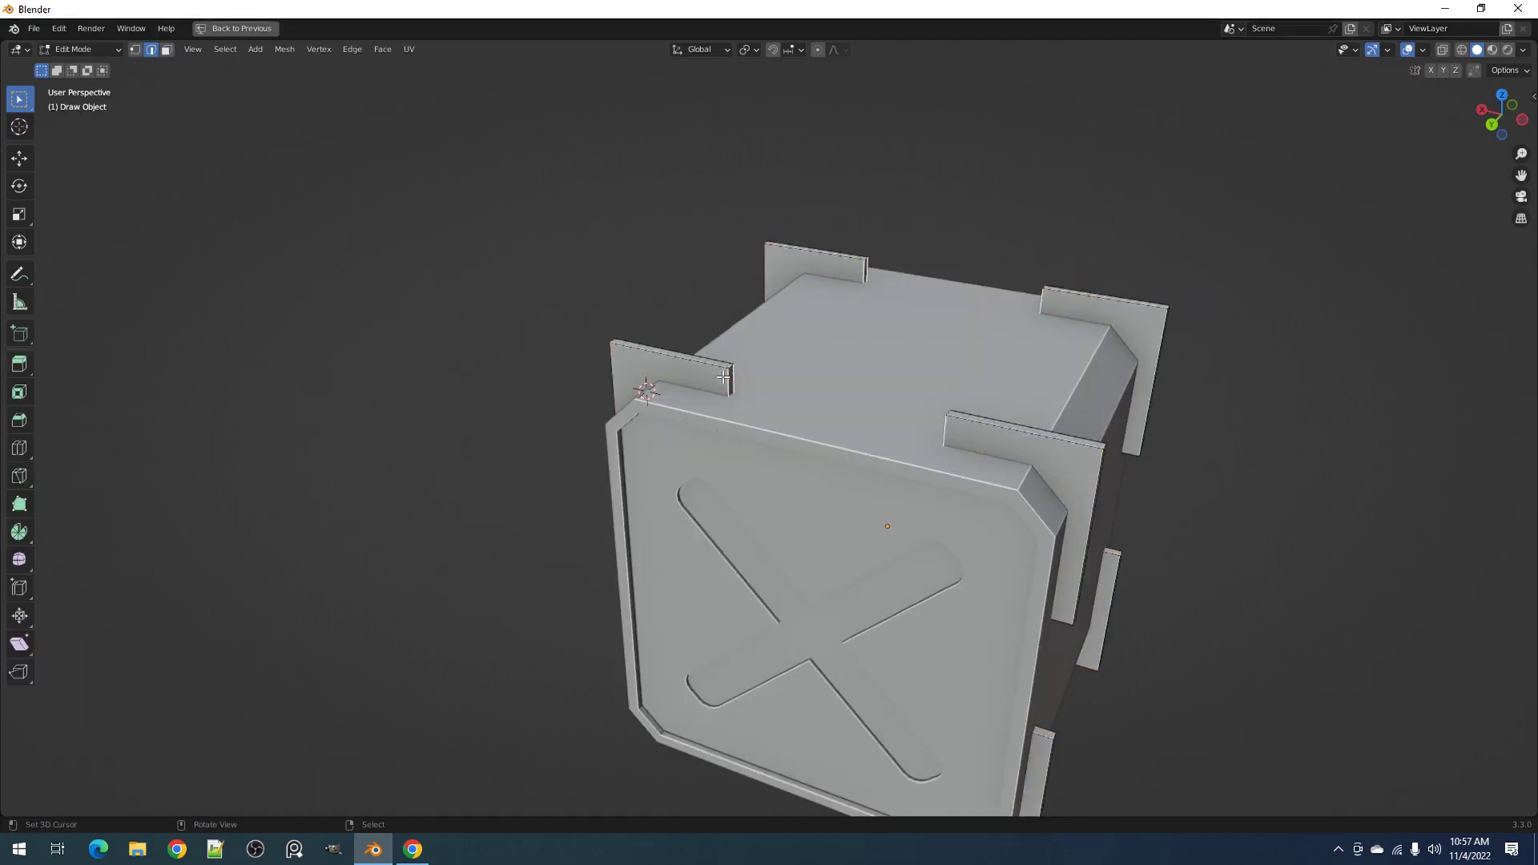
# Select edges along the crate's corner plate in Edit Mode and run Edges To Curve on them
pyautogui.moveTo(610, 385); pyautogui.dragTo(679, 403, button='middle')
pyautogui.keyDown('alt'); pyautogui.keyDown('shift'); pyautogui.click(658, 449); pyautogui.keyUp('shift'); pyautogui.keyUp('alt')
pyautogui.keyDown('alt'); pyautogui.keyDown('shift'); pyautogui.click(672, 551); pyautogui.keyUp('shift'); pyautogui.keyUp('alt')
pyautogui.moveTo(772, 426); pyautogui.dragTo(809, 382, button='middle')
pyautogui.press('Tab')
pyautogui.press('q')
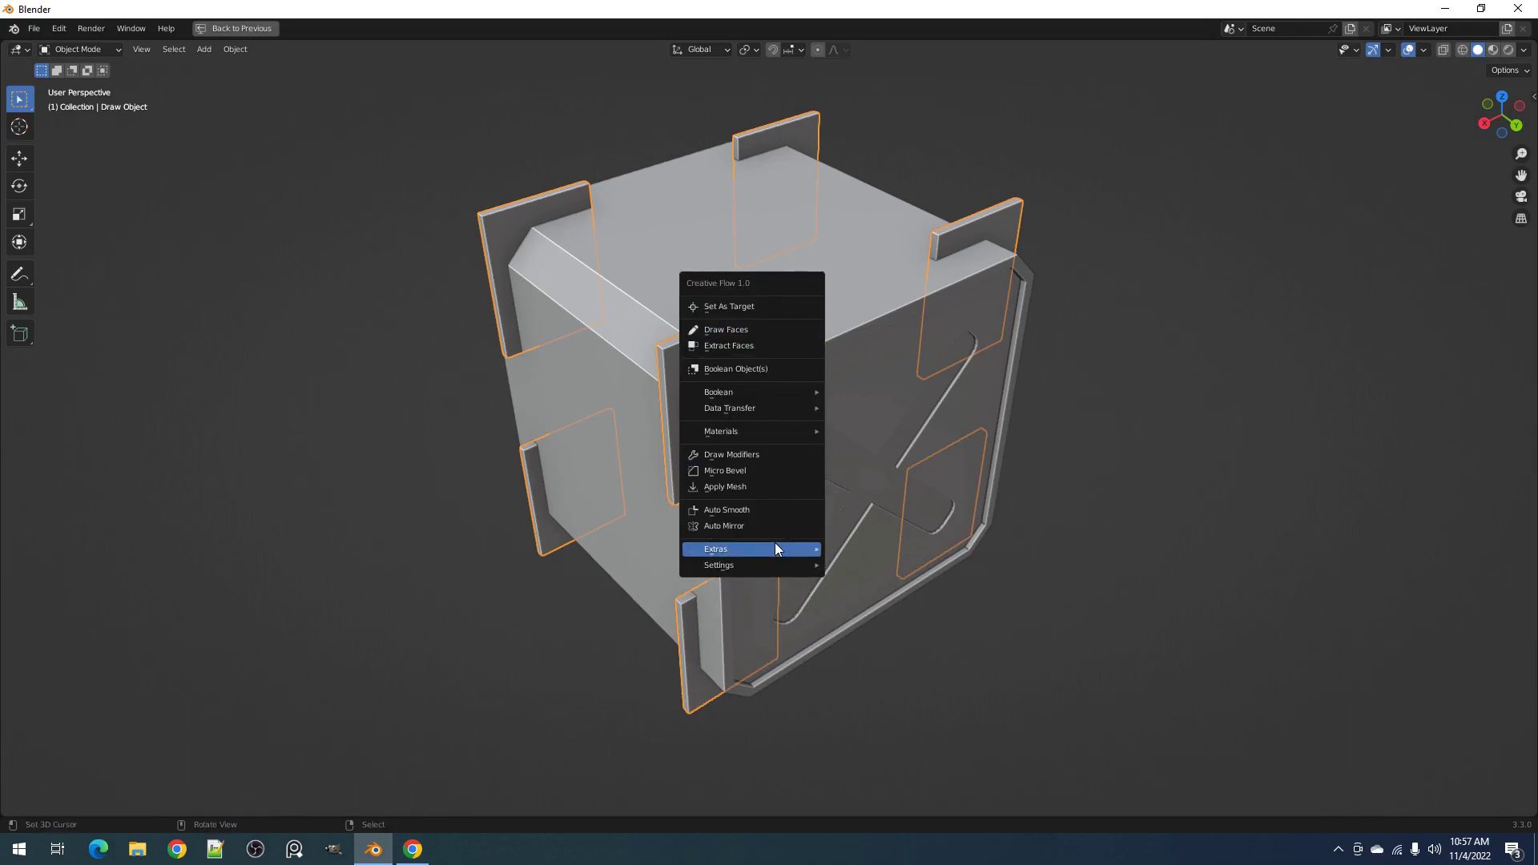
pyautogui.moveTo(776, 544)
pyautogui.click(881, 564)
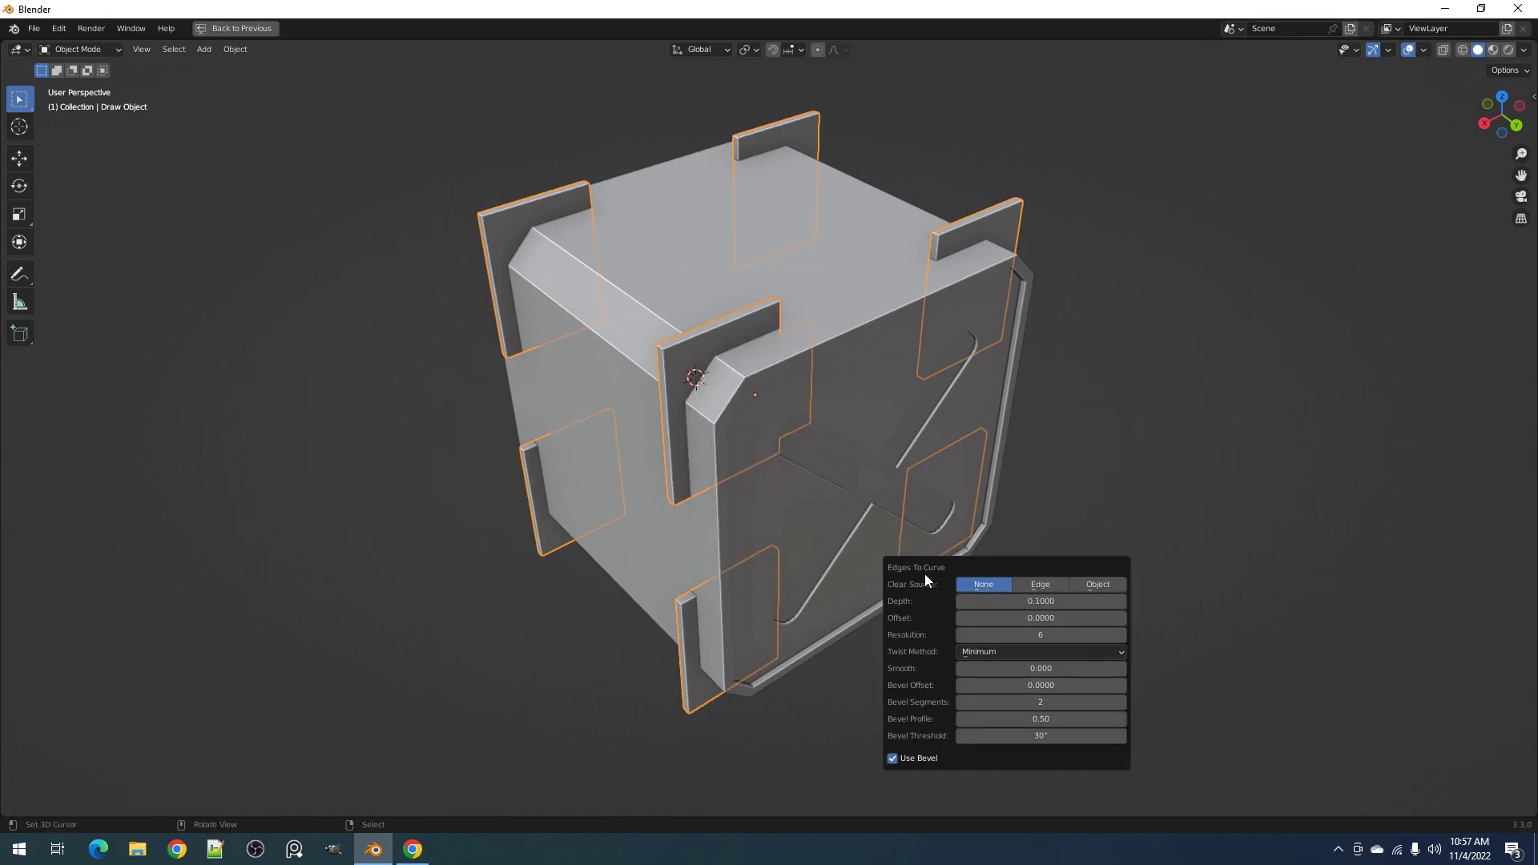
# Set Clear Source to Object, Depth to 0.0340 and Bevel Offset to 0.0570 for the corner handle curves
pyautogui.click(1084, 587)
pyautogui.moveTo(1059, 602); pyautogui.dragTo(1017, 602)
pyautogui.moveTo(1054, 685); pyautogui.dragTo(1073, 685)
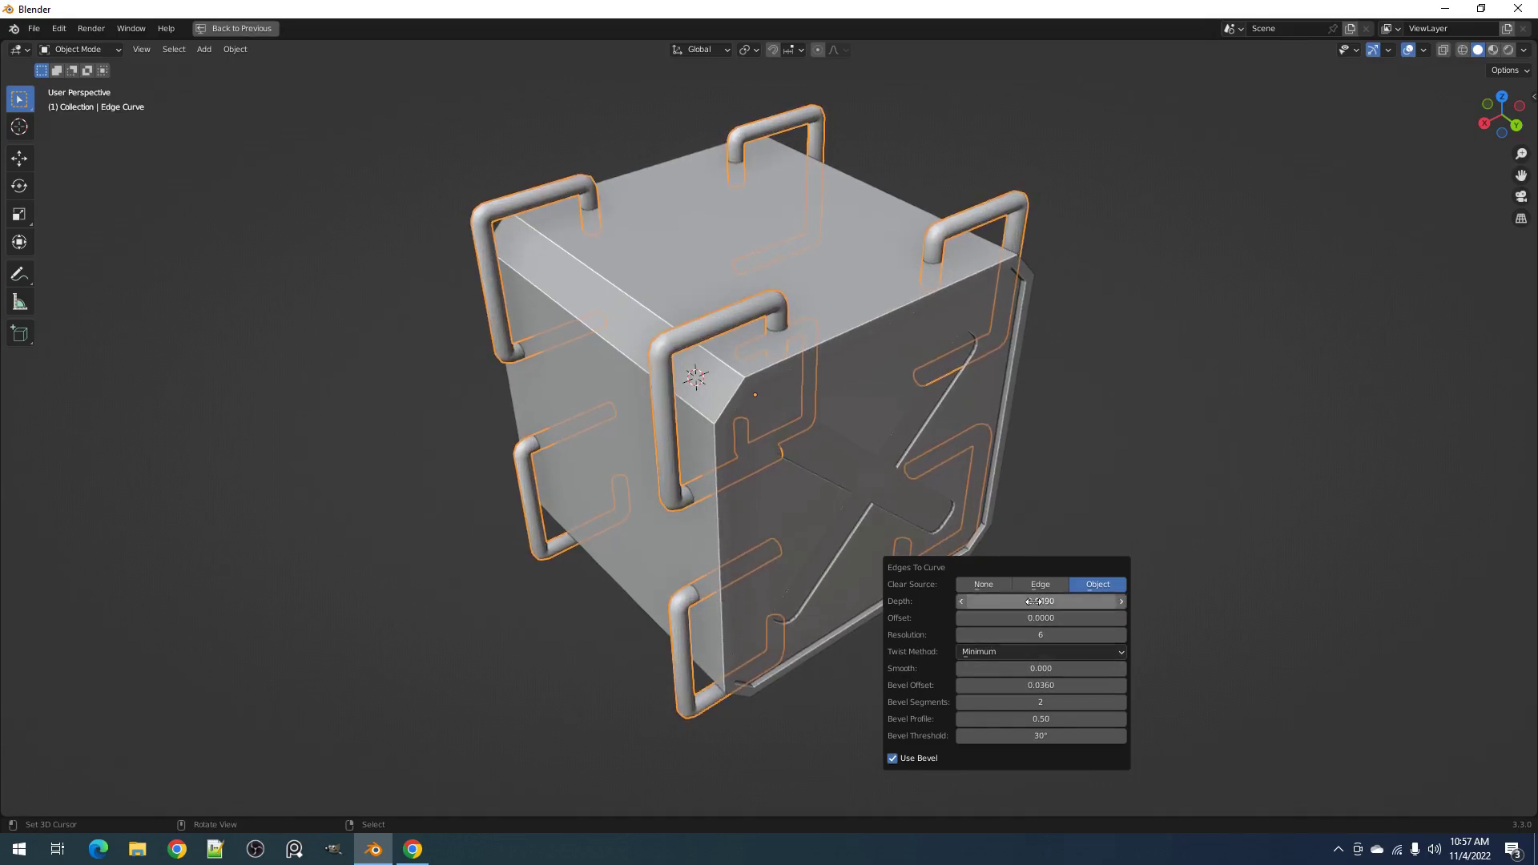
pyautogui.moveTo(1033, 601); pyautogui.dragTo(1013, 601)
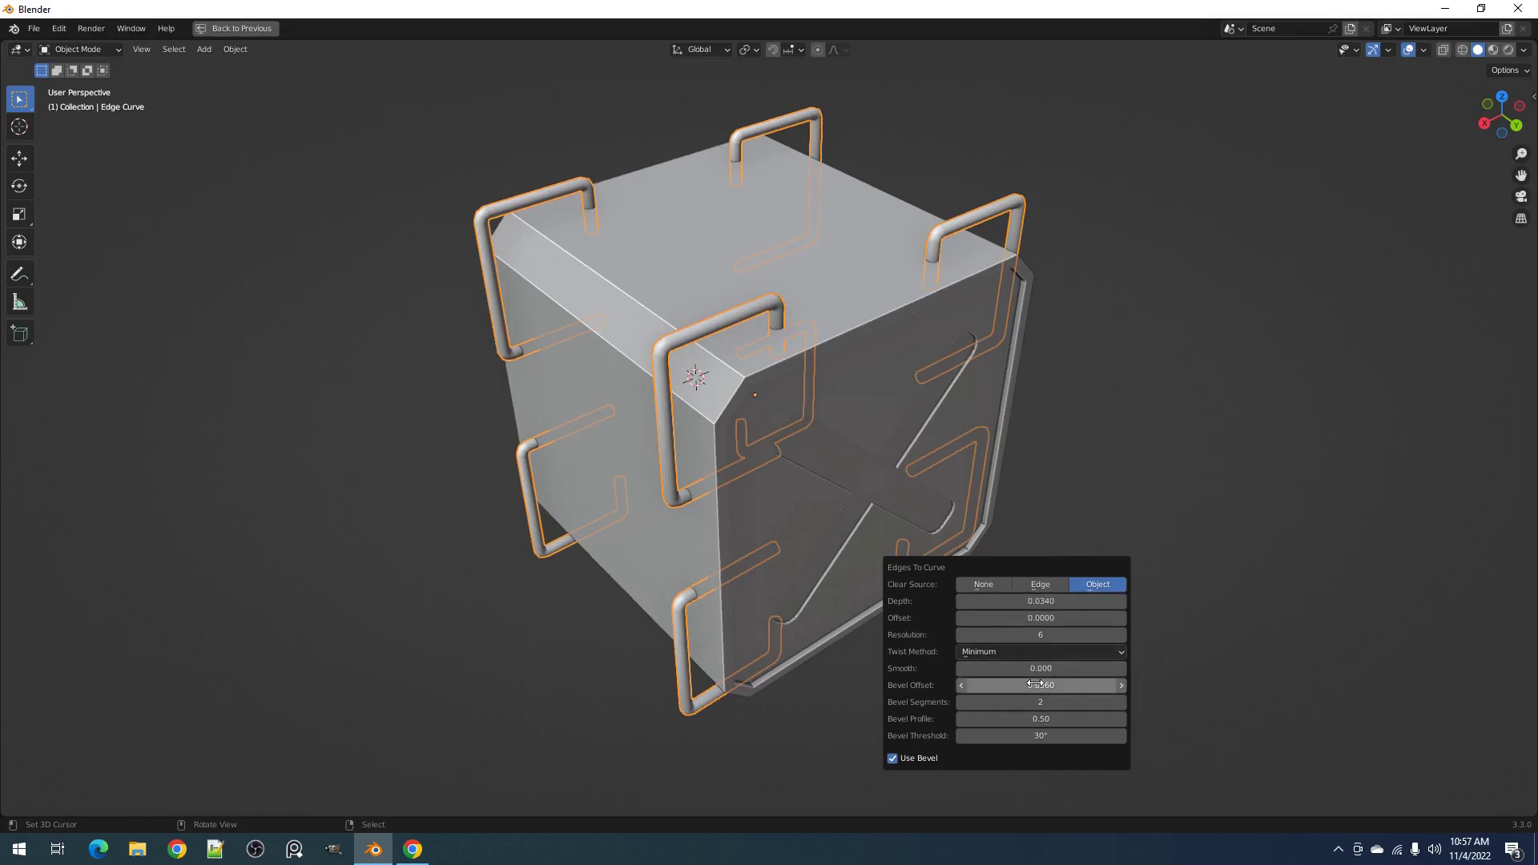
pyautogui.moveTo(1035, 682); pyautogui.dragTo(1053, 681)
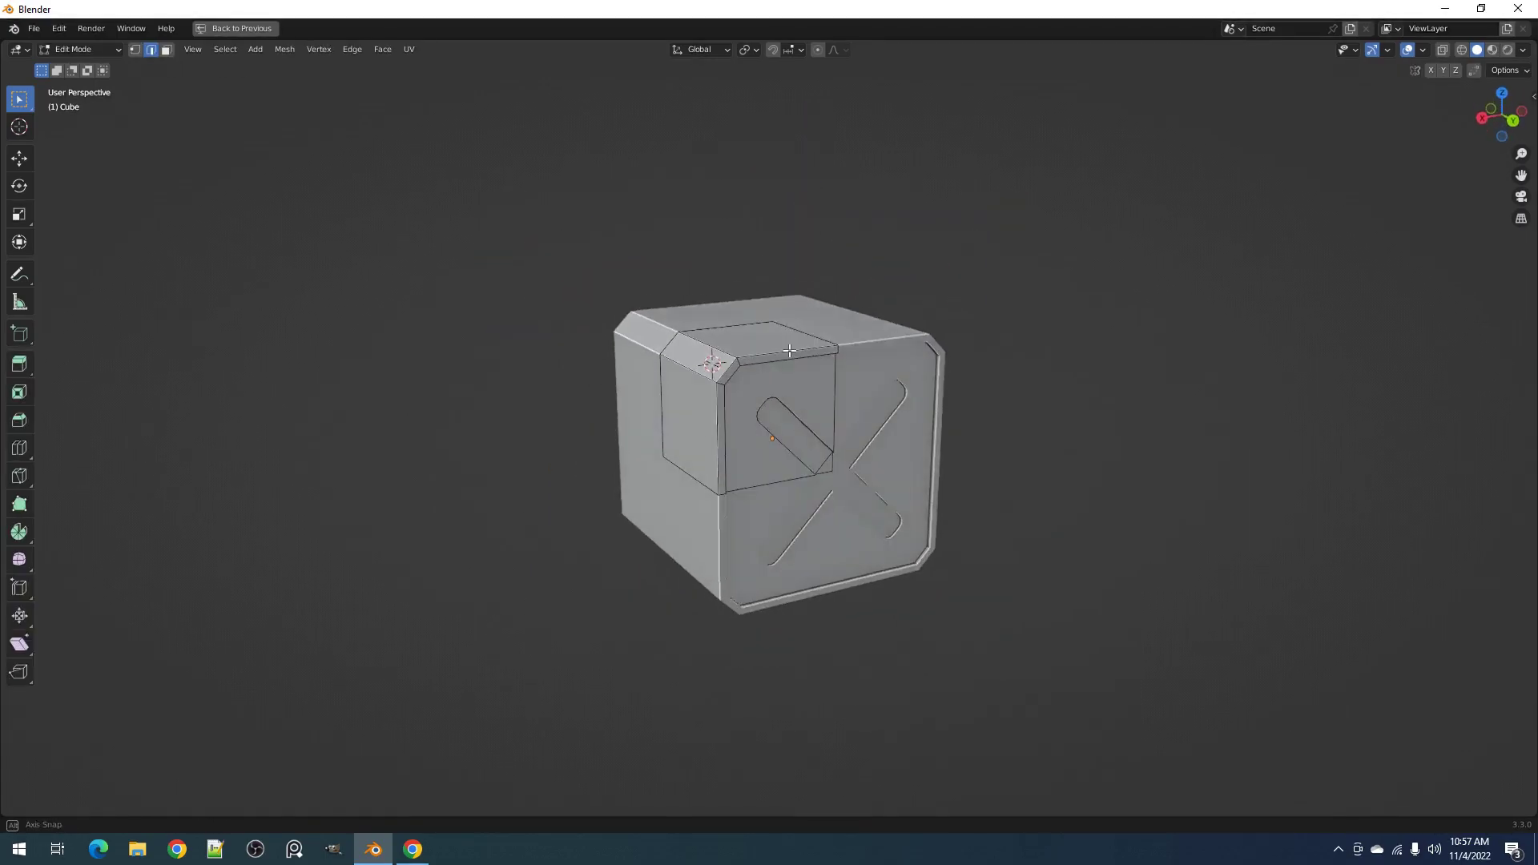
# Run Edges To Curve on the crate's selected edges with Clear Source set to None
pyautogui.moveTo(789, 351); pyautogui.dragTo(760, 411, button='middle')
pyautogui.hotkey('ctrl', 'z')
pyautogui.hotkey('ctrl', 'z')
pyautogui.press('Tab')
pyautogui.scroll(2, 828, 320)
pyautogui.hotkey('shift', 'q')
pyautogui.moveTo(822, 350)
pyautogui.click(909, 364)
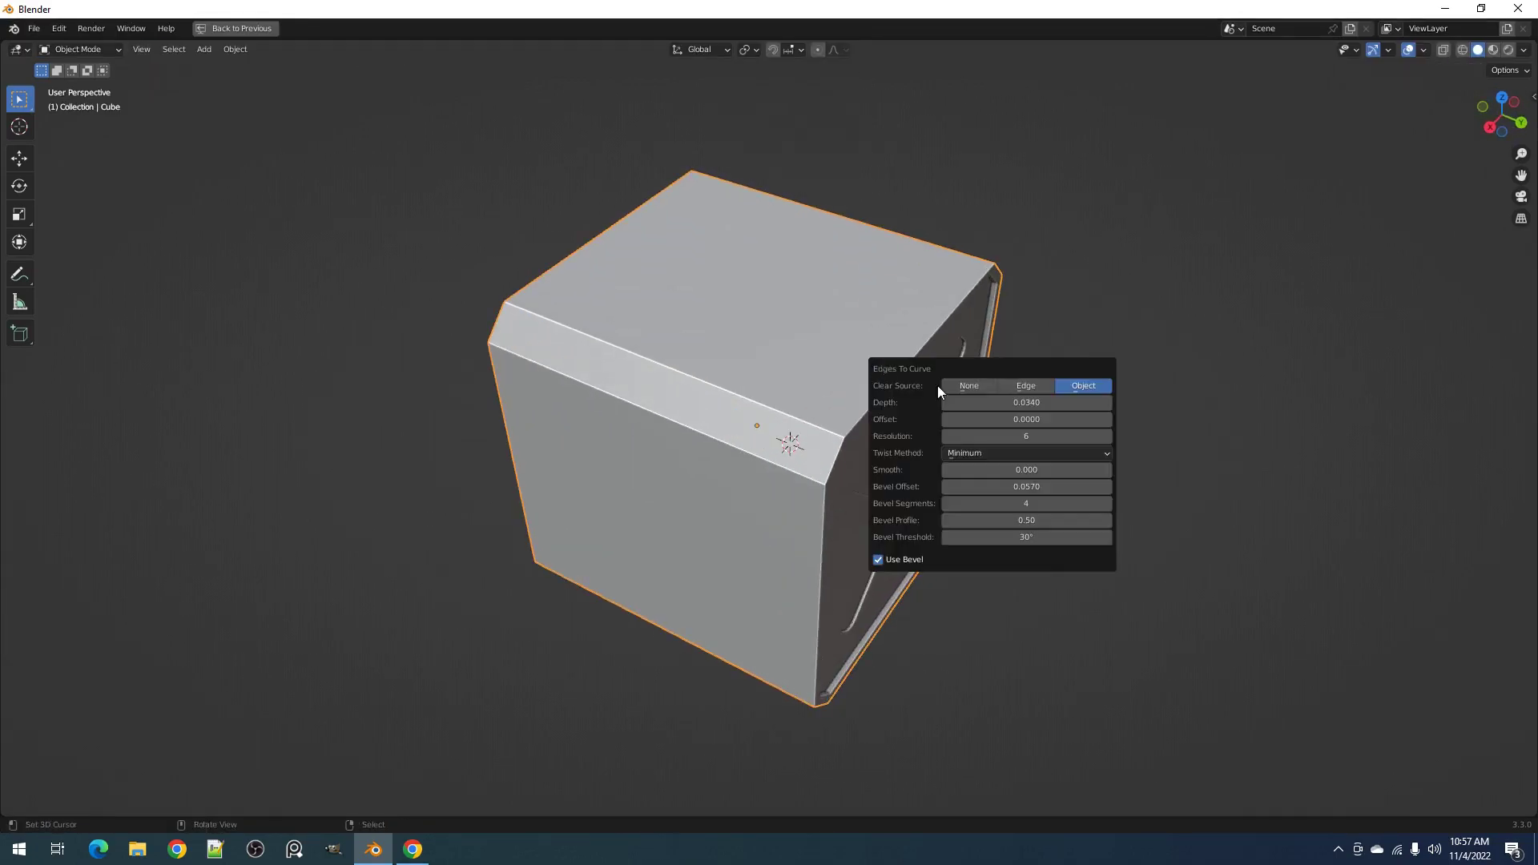
pyautogui.click(982, 386)
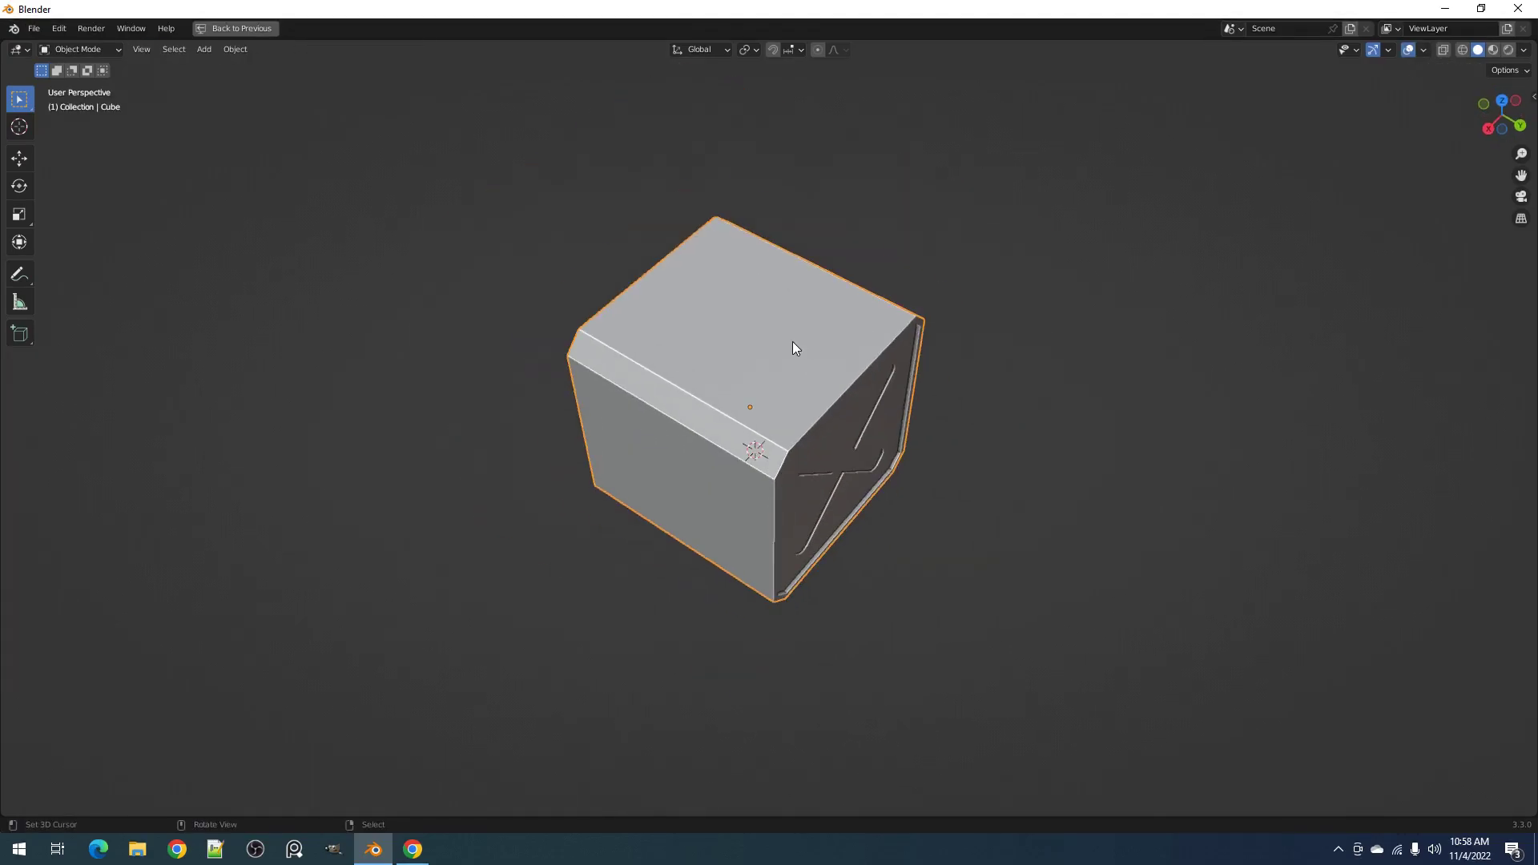
# Create tube curves around the crate again with Edges To Curve, keeping Clear Source at None and Offset at 0.1030
pyautogui.hotkey('shift', 'q')
pyautogui.moveTo(796, 345)
pyautogui.click(849, 341)
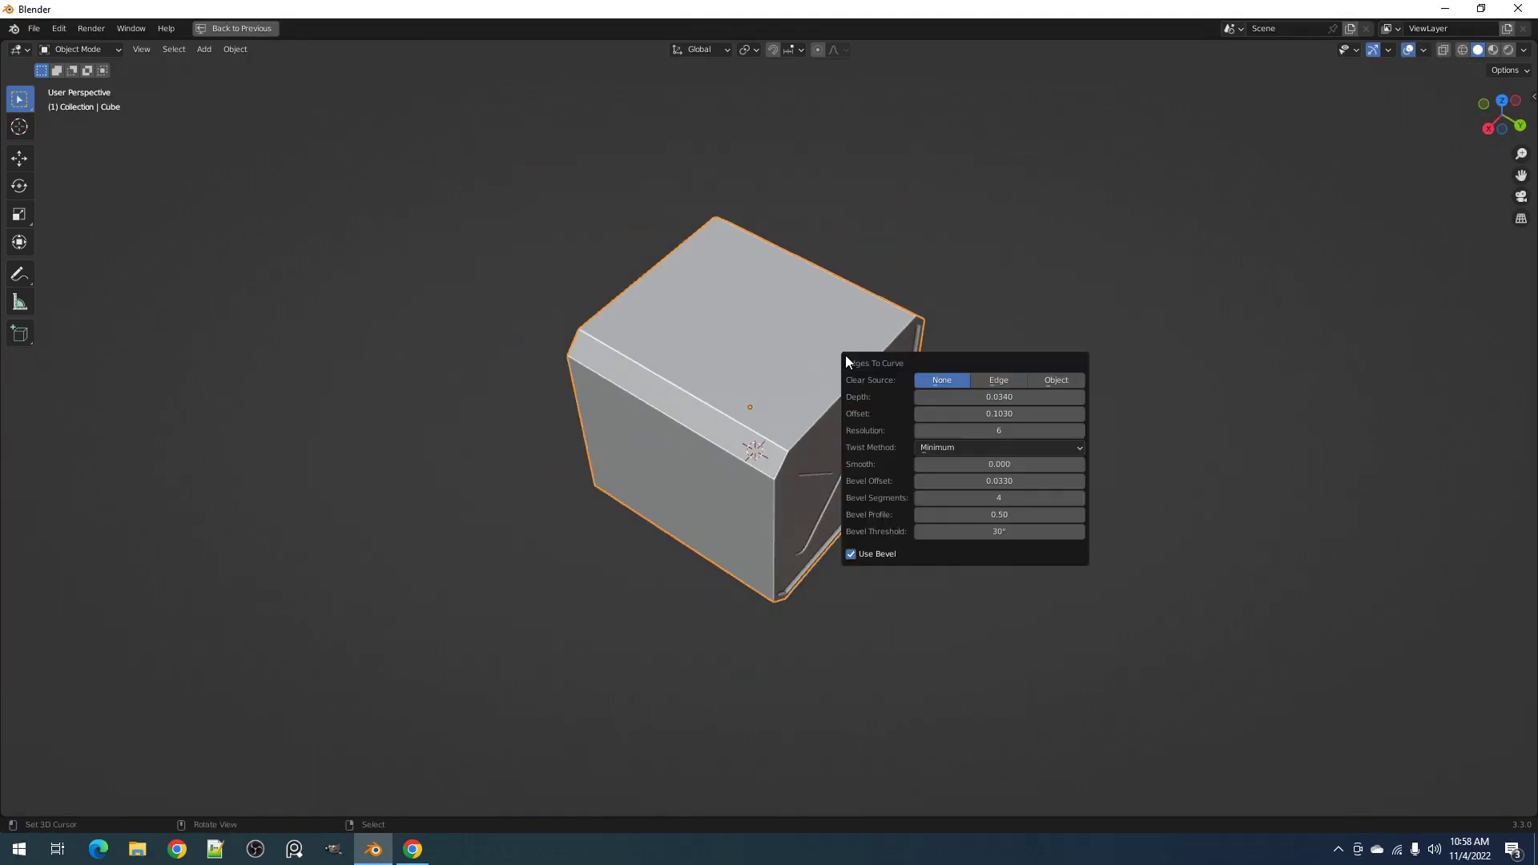
pyautogui.click(944, 381)
pyautogui.moveTo(985, 372); pyautogui.dragTo(875, 366)
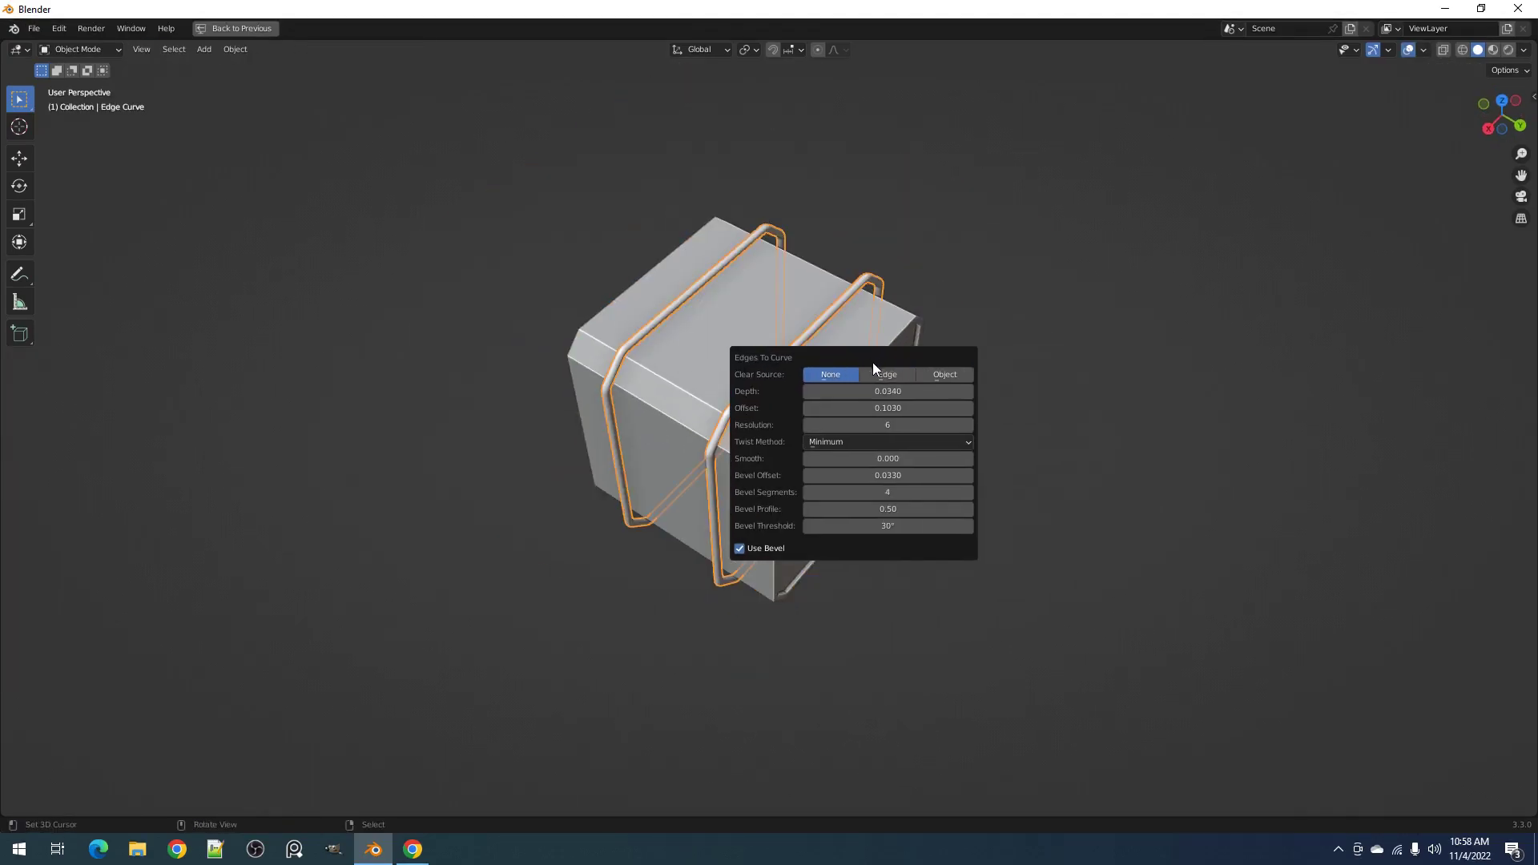
# Try the Edge option and the Object option of Clear Source for the crate's edge curves
pyautogui.click(874, 373)
pyautogui.scroll(4, 809, 396)
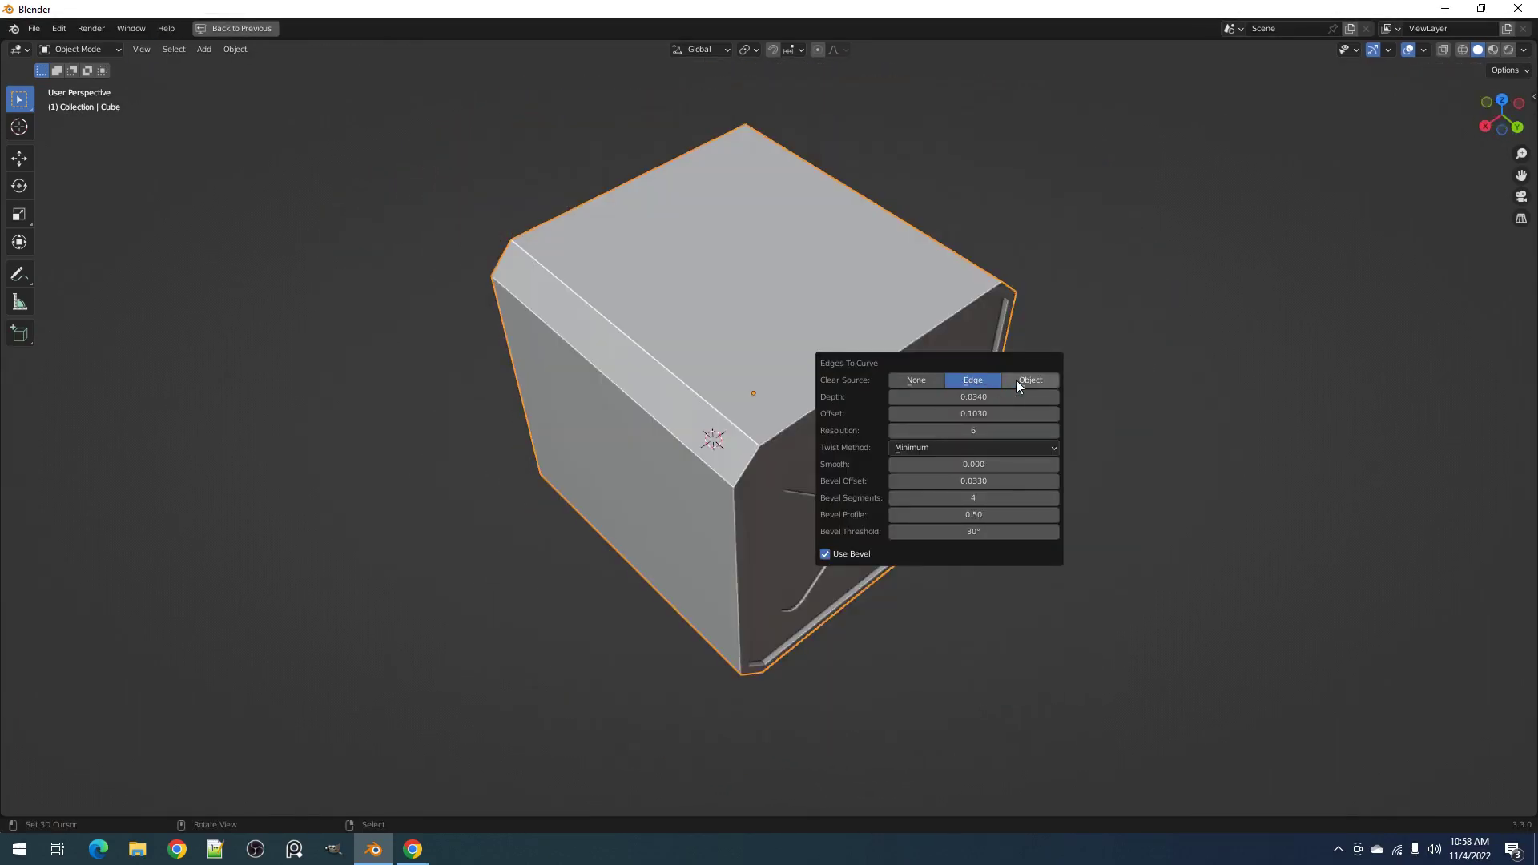
pyautogui.click(1019, 380)
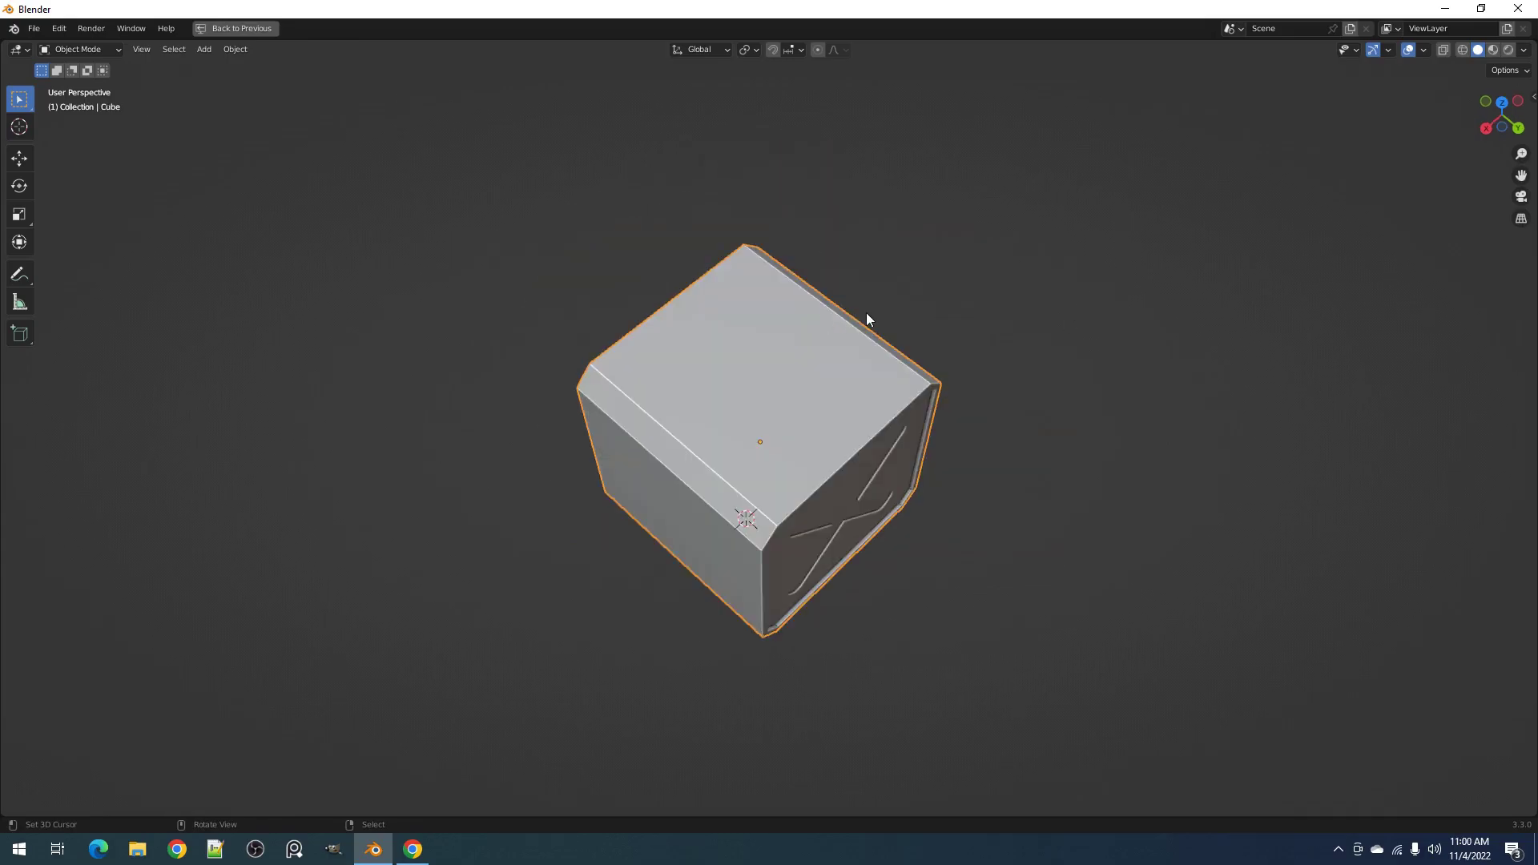
# Convert the crossing edges on the crate's top face to curves with Edges To Curve, Clear Source set to None
pyautogui.press('Tab')
pyautogui.scroll(3, 727, 288)
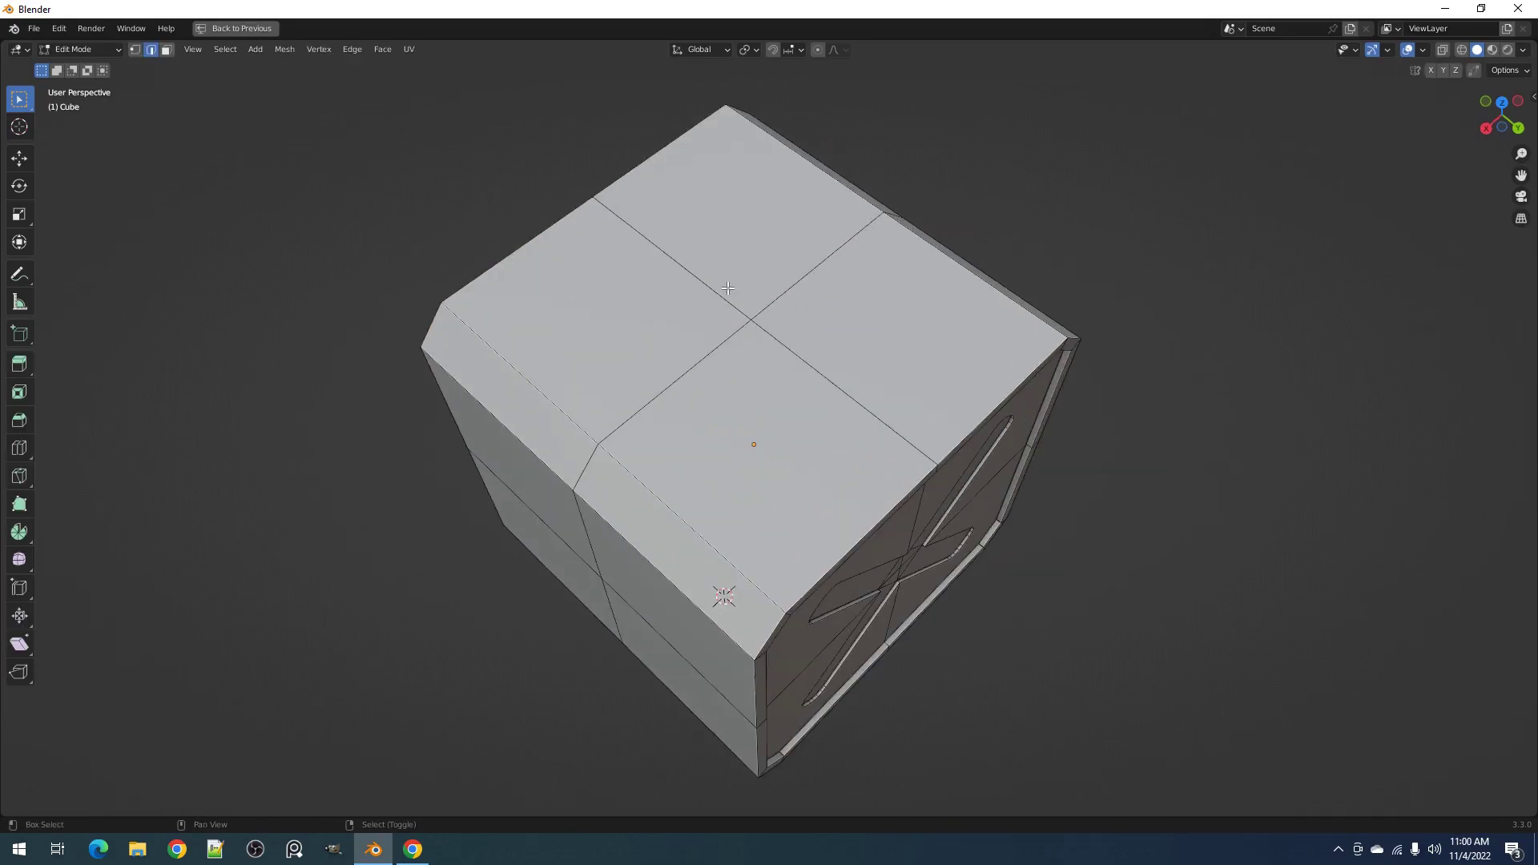
pyautogui.press('Tab')
pyautogui.scroll(-1, 789, 286)
pyautogui.hotkey('shift', 'q')
pyautogui.moveTo(816, 301)
pyautogui.click(886, 302)
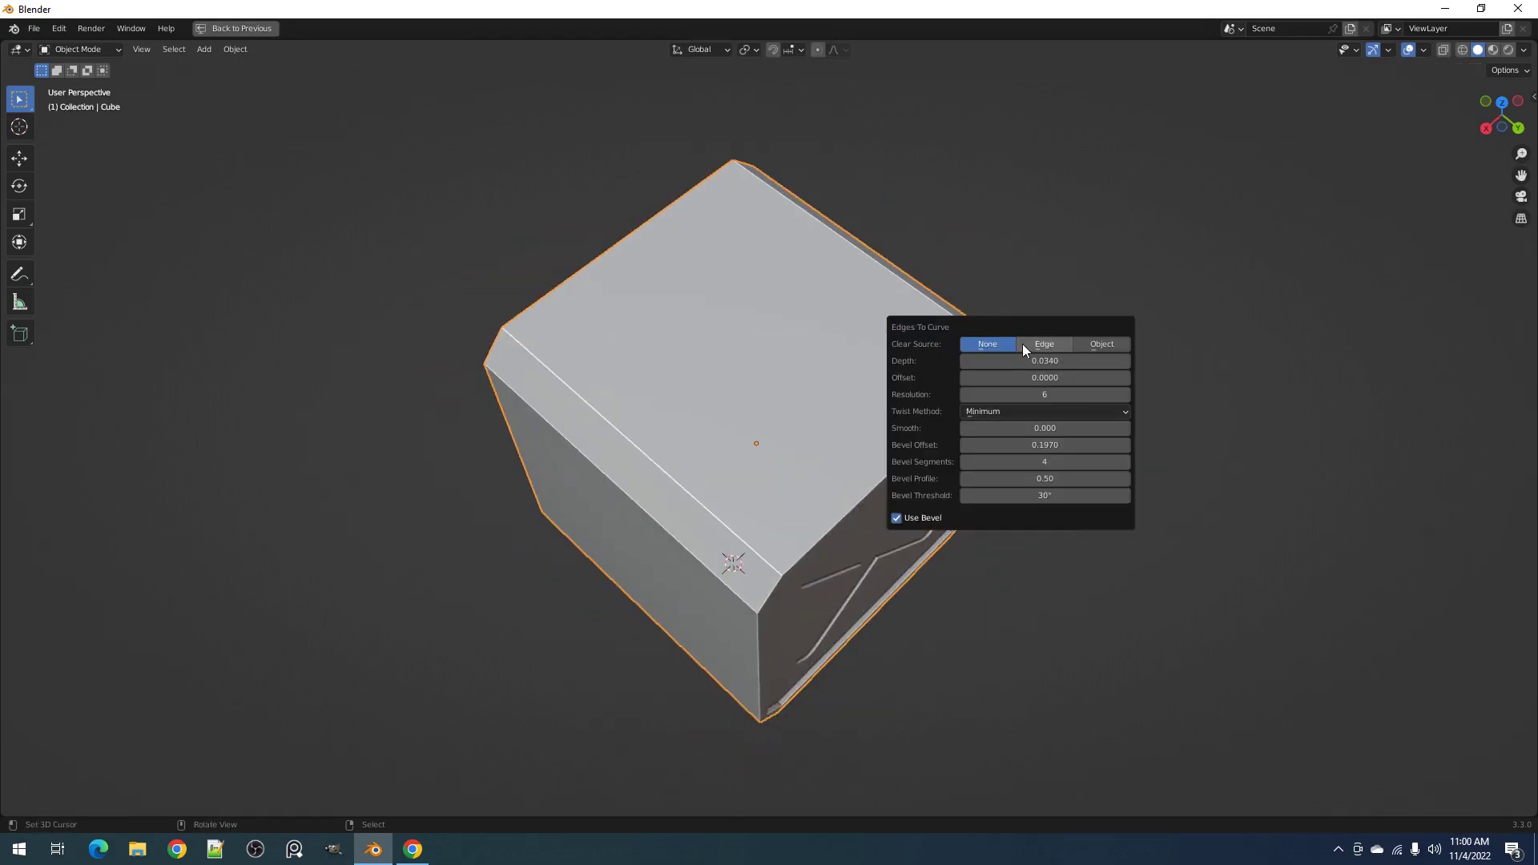
pyautogui.click(1008, 344)
# Enter Edit Mode on the cross-shaped edge curve, move the selected control points and select all points
pyautogui.moveTo(849, 376); pyautogui.dragTo(769, 387, button='middle')
pyautogui.press('Tab')
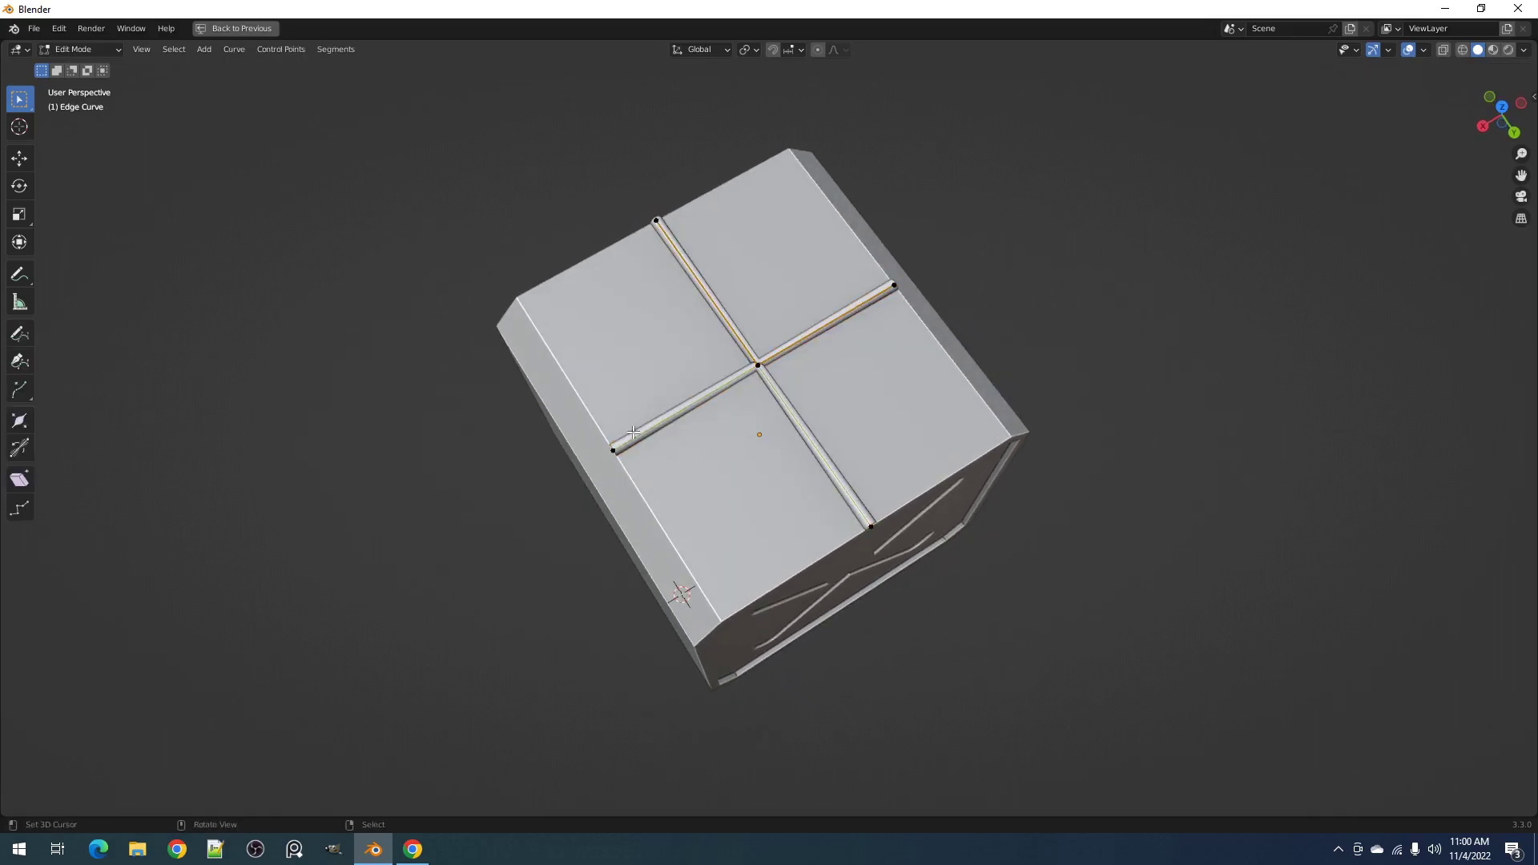
pyautogui.press('g')
pyautogui.click(671, 363)
pyautogui.press('a')
pyautogui.moveTo(725, 383)
pyautogui.mouseDown(button='middle')
pyautogui.moveTo(551, 386)
pyautogui.moveTo(733, 369)
pyautogui.mouseUp(button='middle')
# Return to Object Mode and delete the cross-shaped edge curve
pyautogui.press('Tab')
pyautogui.press('x')
pyautogui.click(729, 367)
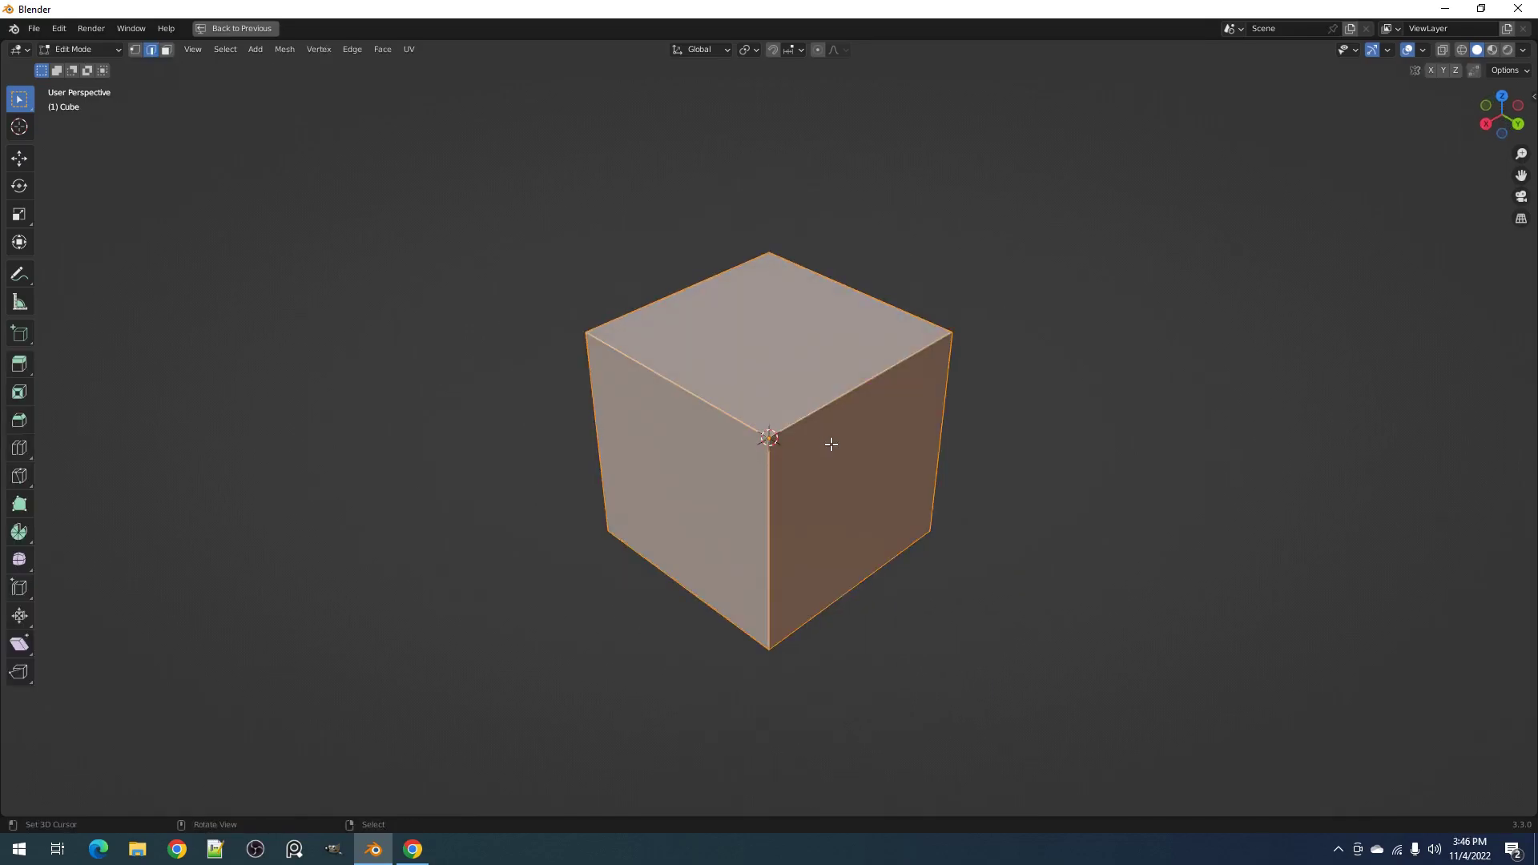
# Run Solid Inset on the cube's selected faces, adjust the inset amount and set Clear Source to Object
pyautogui.moveTo(831, 444); pyautogui.dragTo(887, 477, button='middle')
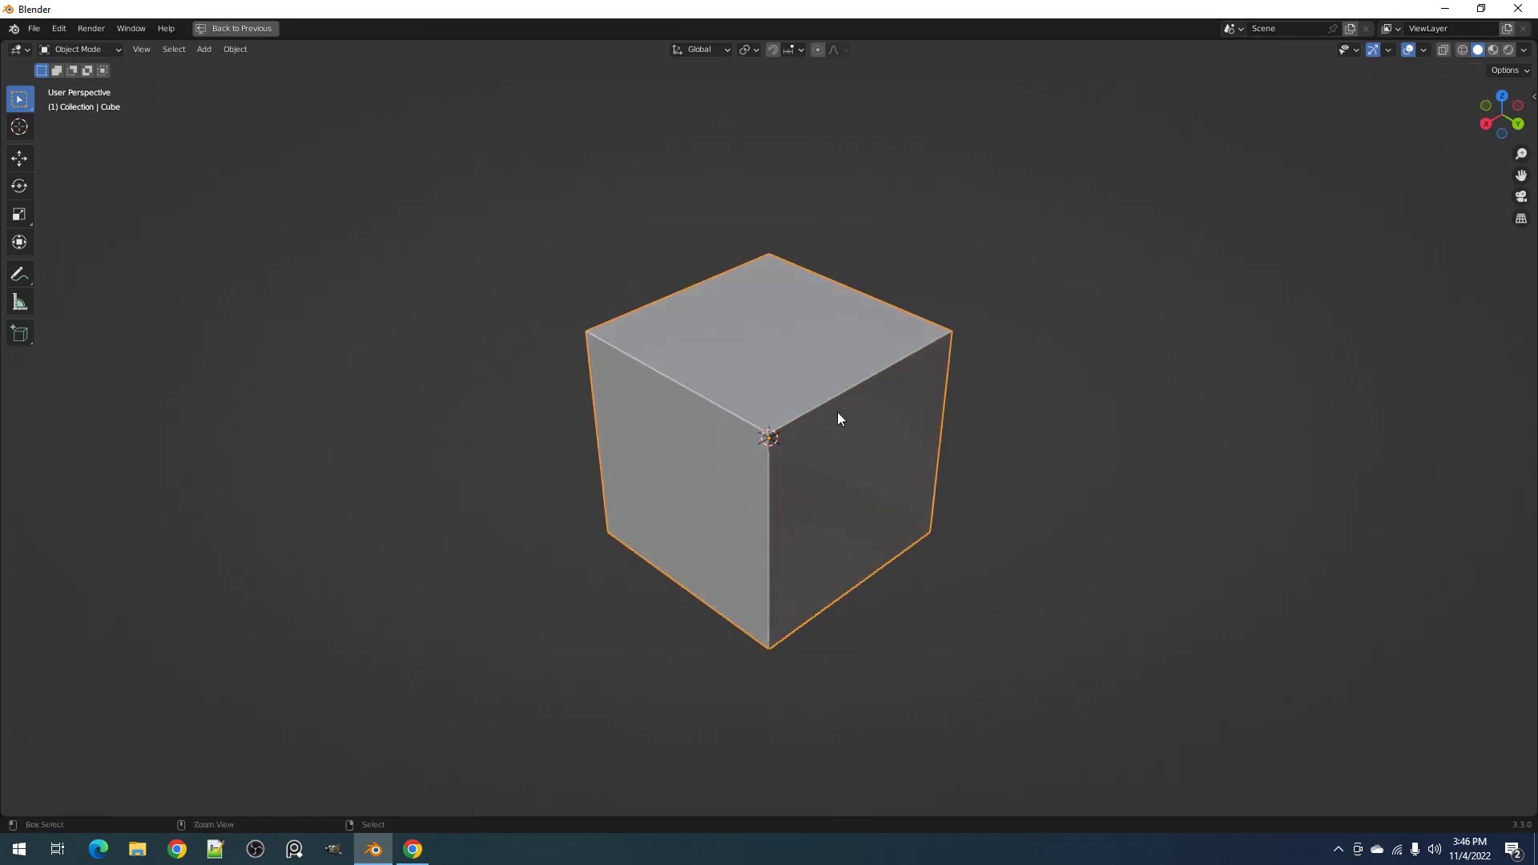
pyautogui.hotkey('ctrl', 'd')
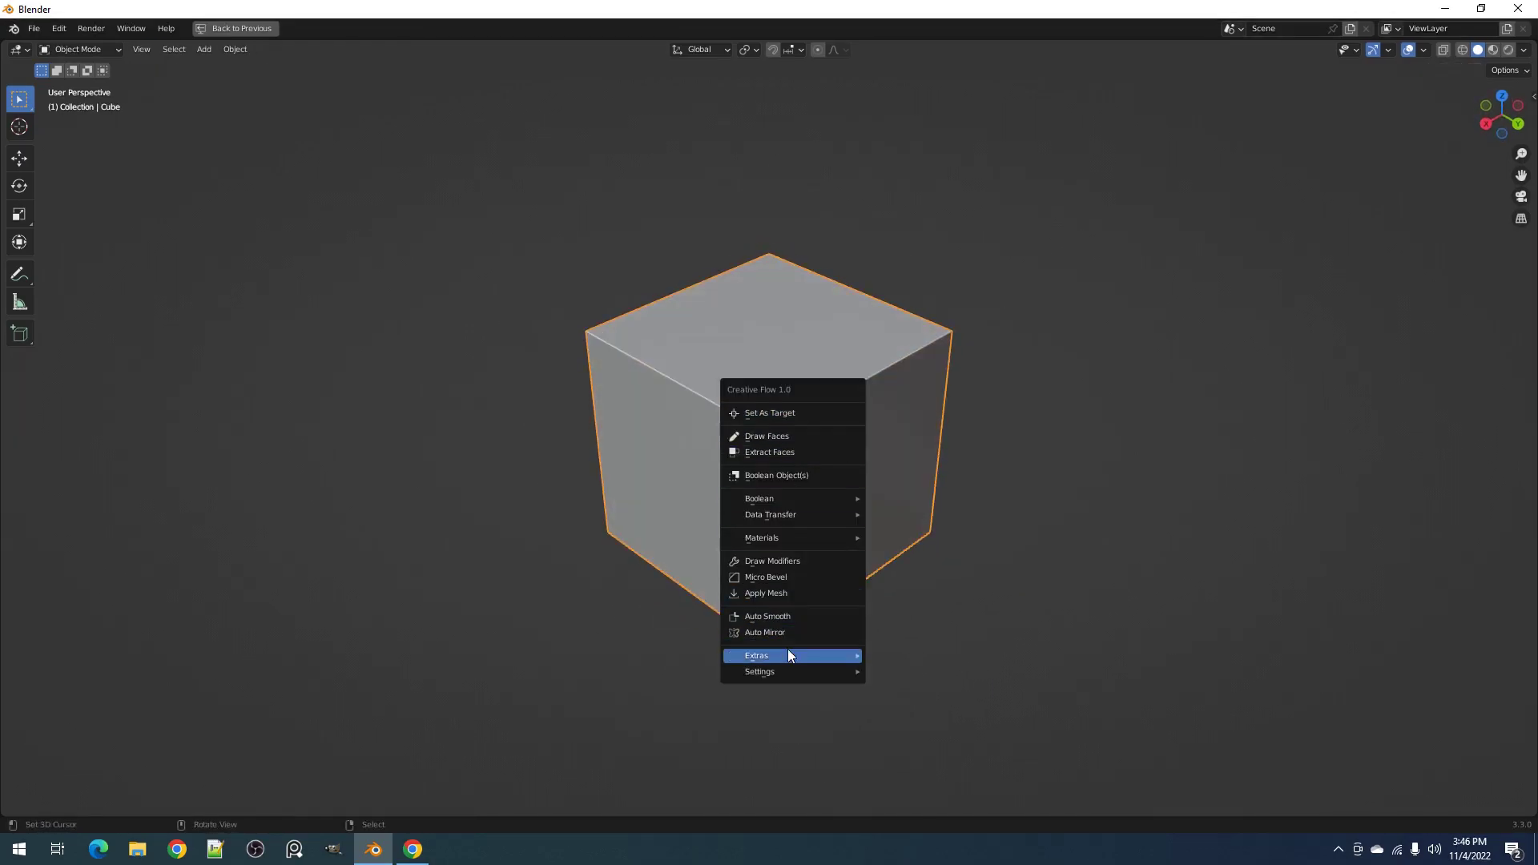
pyautogui.moveTo(788, 653)
pyautogui.click(897, 687)
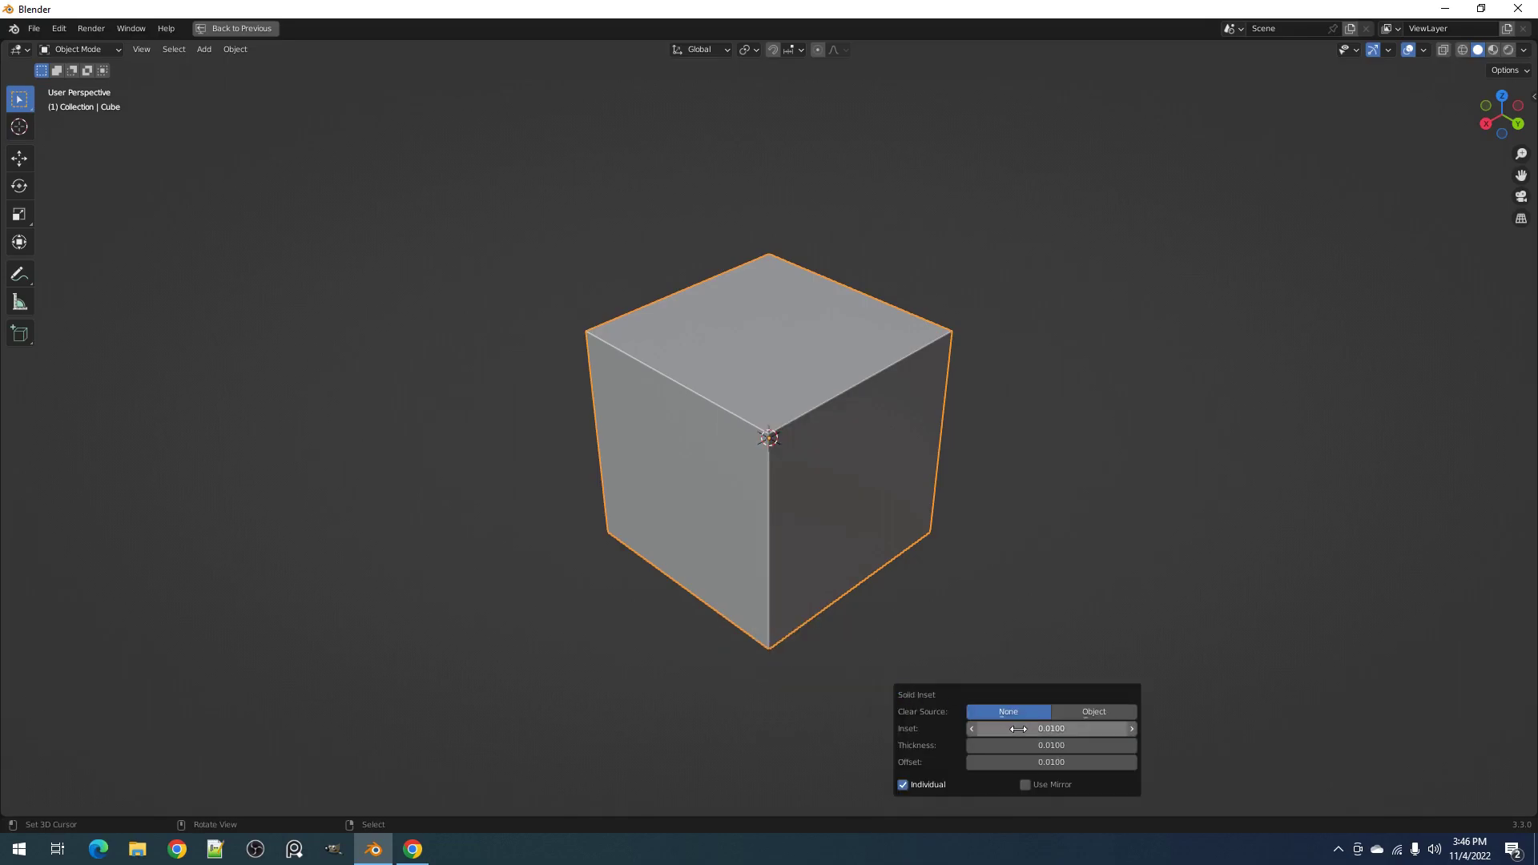
pyautogui.moveTo(1037, 728)
pyautogui.mouseDown()
pyautogui.moveTo(1021, 726)
pyautogui.moveTo(1068, 746)
pyautogui.moveTo(1043, 745)
pyautogui.mouseUp()
pyautogui.click(1072, 711)
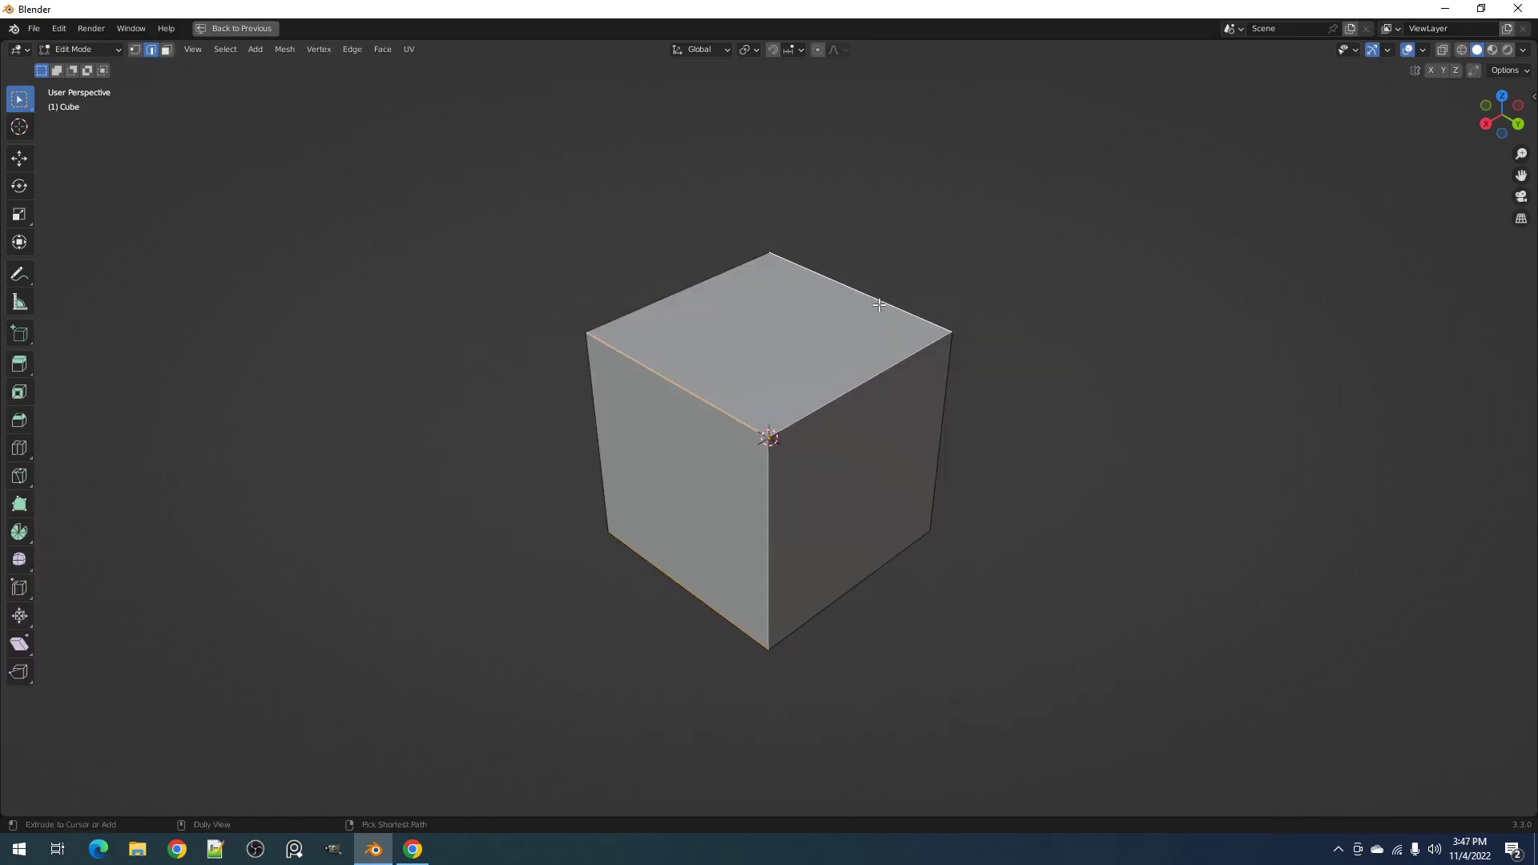
# Bevel the cube's selected top and bottom edges and select several faces around the cube, including the top one
pyautogui.hotkey('ctrl', 'b')
pyautogui.click(946, 325)
pyautogui.click(780, 366)
pyautogui.moveTo(695, 514); pyautogui.dragTo(805, 358, button='middle')
pyautogui.keyDown('shift'); pyautogui.rightClick(874, 474); pyautogui.keyUp('shift')
pyautogui.moveTo(903, 545); pyautogui.dragTo(813, 424, button='middle')
pyautogui.keyDown('shift'); pyautogui.rightClick(775, 487); pyautogui.keyUp('shift')
pyautogui.moveTo(775, 487); pyautogui.dragTo(855, 400, button='middle')
pyautogui.keyDown('shift'); pyautogui.rightClick(779, 489); pyautogui.keyUp('shift')
# Run Solid Inset on the bevelled cube's selected faces with Clear Source set to Object, and adjust the inset and thickness
pyautogui.press('Tab')
pyautogui.press('v')
pyautogui.moveTo(855, 395)
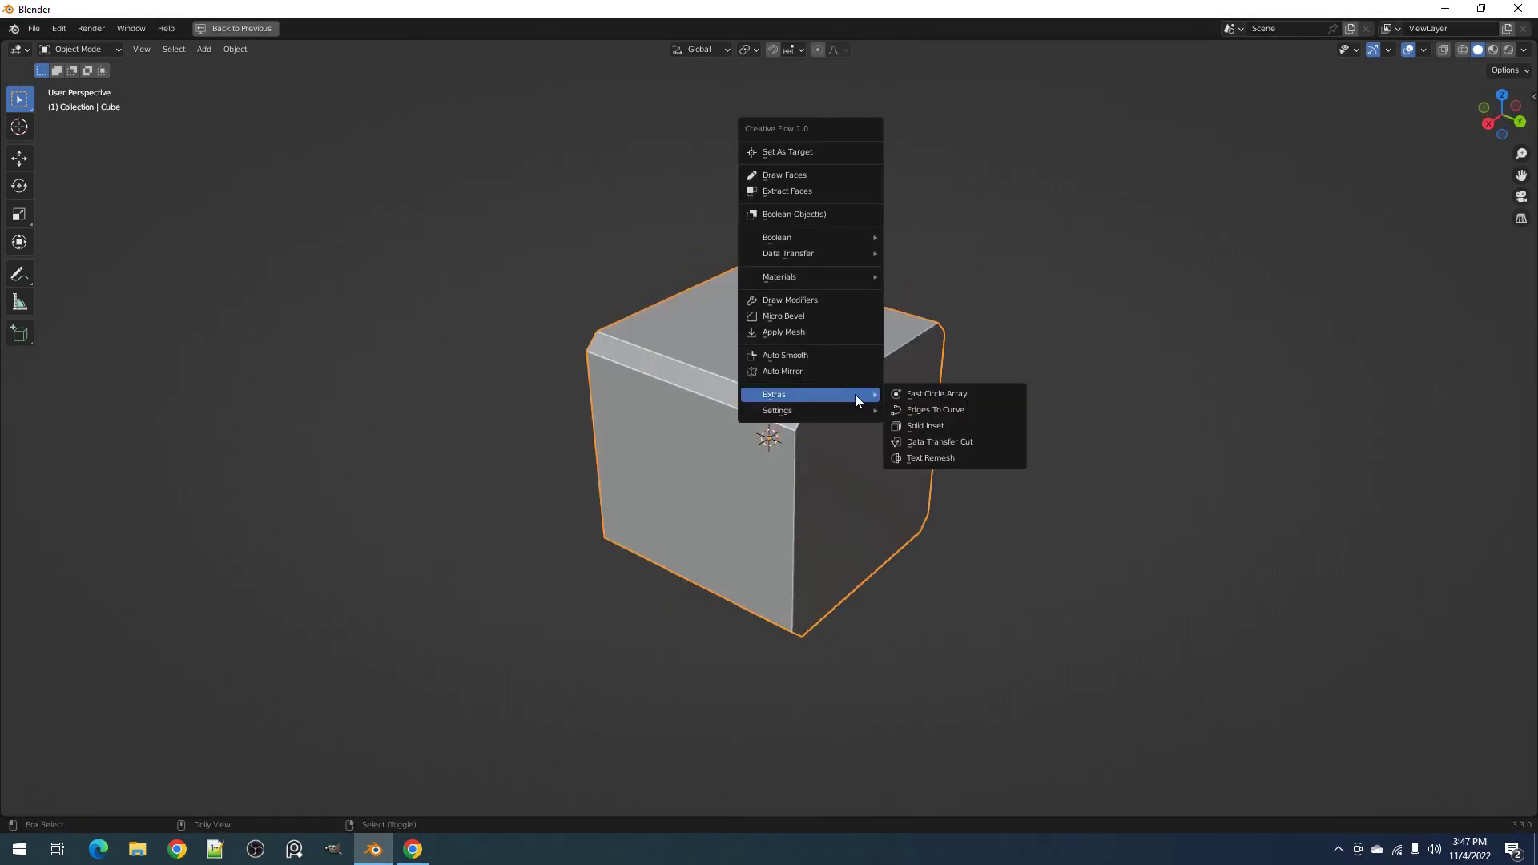
pyautogui.click(916, 426)
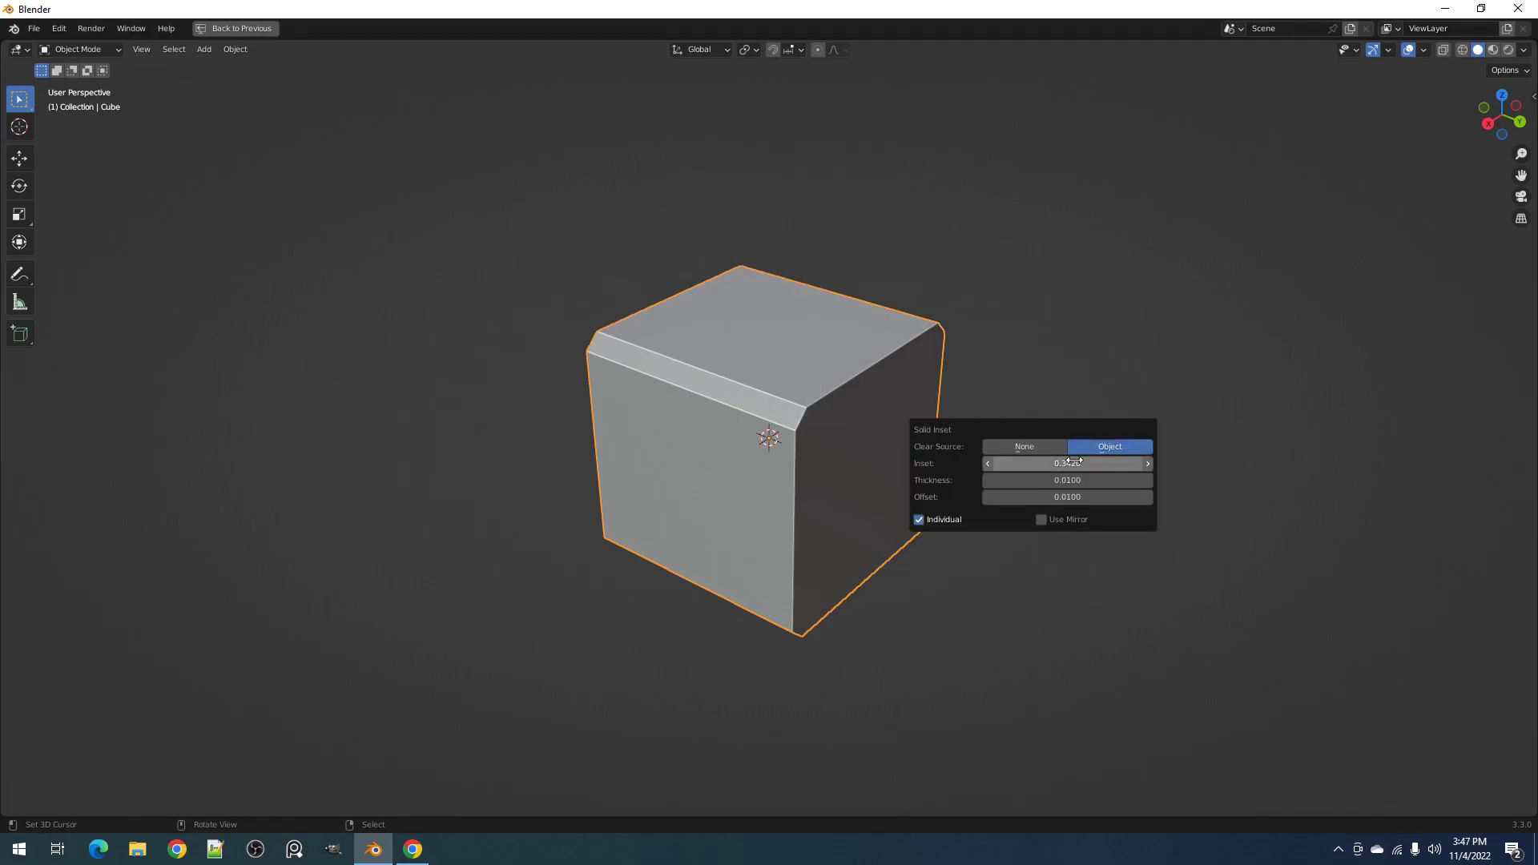
pyautogui.moveTo(1071, 461)
pyautogui.mouseDown()
pyautogui.moveTo(1125, 461)
pyautogui.moveTo(1005, 462)
pyautogui.moveTo(1091, 479)
pyautogui.moveTo(1076, 479)
pyautogui.mouseUp()
pyautogui.moveTo(910, 504); pyautogui.dragTo(684, 494, button='middle')
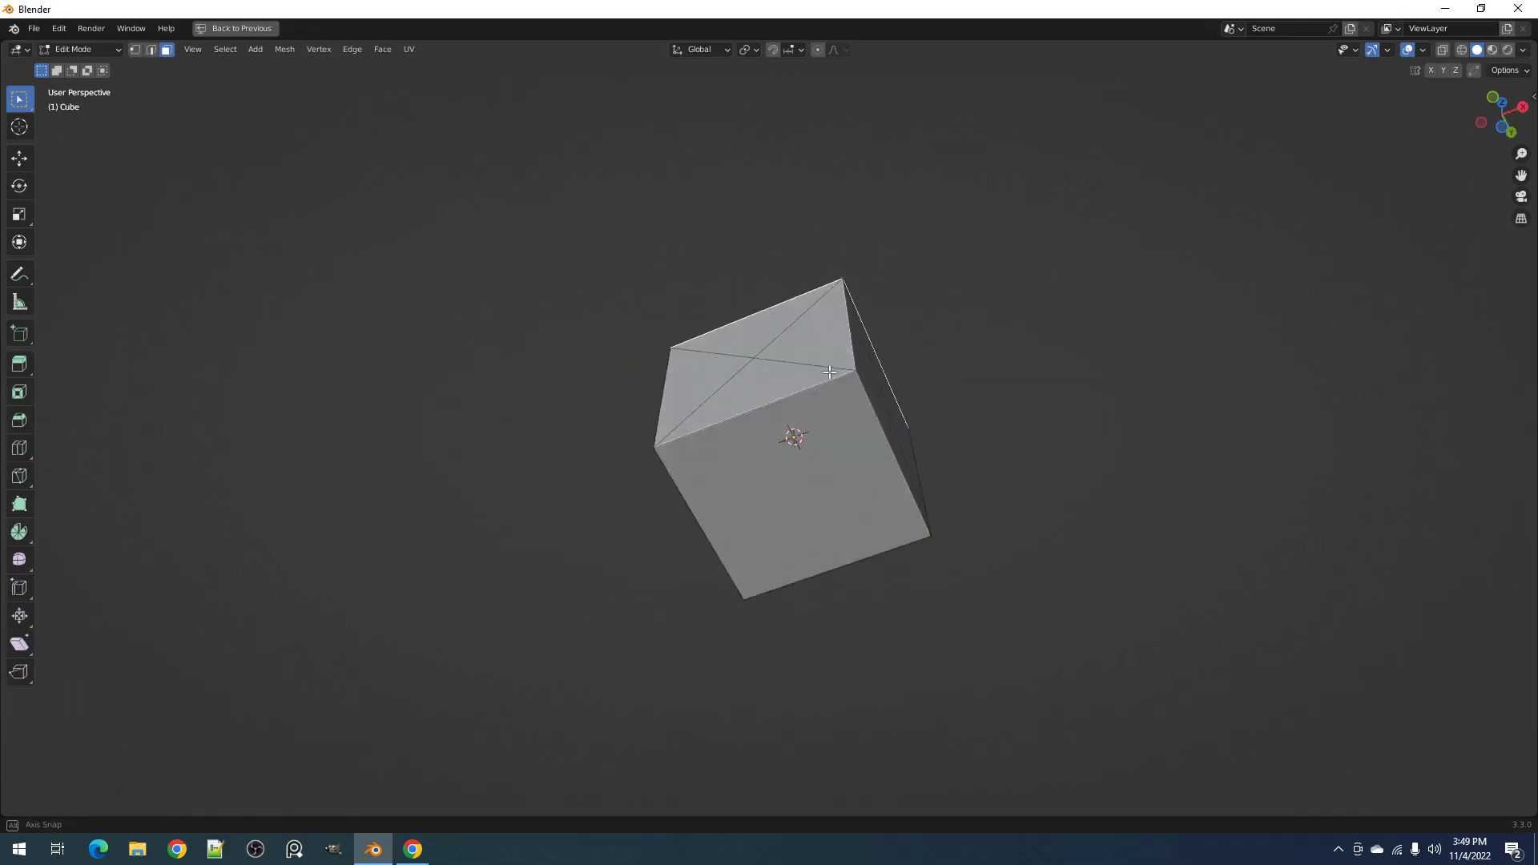
# Run Solid Inset on all faces of the cube with crossing diagonal edges and adjust the inset settings to shape a hollow truss
pyautogui.moveTo(801, 448); pyautogui.dragTo(849, 538, button='middle')
pyautogui.press('a')
pyautogui.press('Tab')
pyautogui.moveTo(896, 488); pyautogui.dragTo(894, 477, button='middle')
pyautogui.hotkey('shift', 'q')
pyautogui.moveTo(872, 421)
pyautogui.click(936, 454)
pyautogui.moveTo(1070, 495); pyautogui.dragTo(1103, 512)
pyautogui.moveTo(817, 545); pyautogui.dragTo(847, 497, button='middle')
# Add an Array modifier to the truss with a relative offset factor of 0 on X and 1 on Z
pyautogui.hotkey('ctrl', 'space')
pyautogui.click(1281, 525)
pyautogui.click(1392, 350)
pyautogui.click(1217, 374)
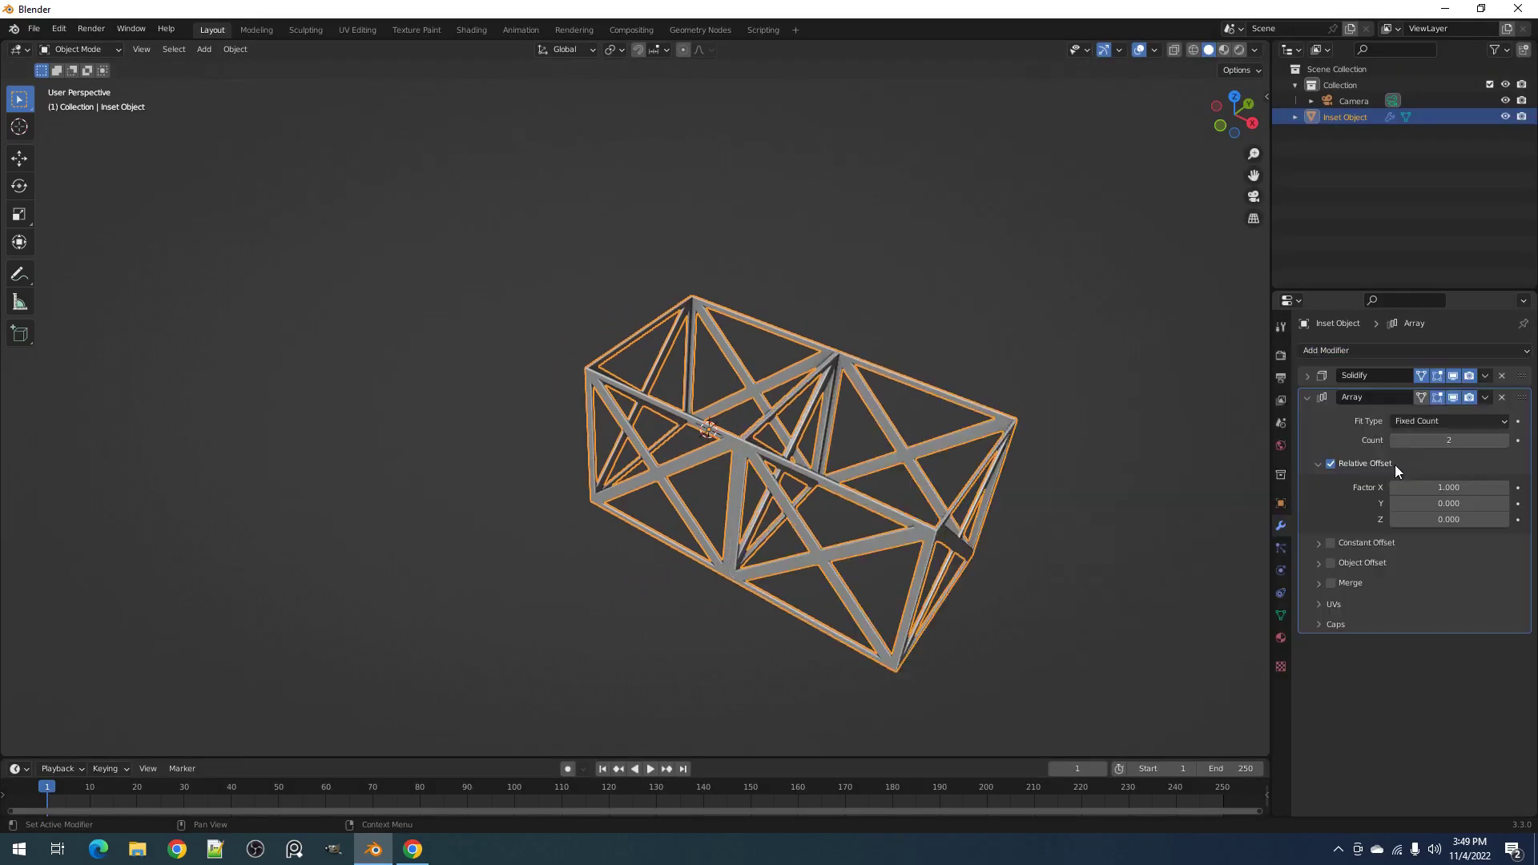
pyautogui.write('0')
pyautogui.press('Tab')
pyautogui.press('Tab')
pyautogui.write('1')
pyautogui.press('Return')
# Increase the array count to stack the truss into a tower, and view it maximized without overlays
pyautogui.moveTo(792, 341)
pyautogui.mouseDown(button='middle')
pyautogui.moveTo(828, 316)
pyautogui.moveTo(809, 337)
pyautogui.mouseUp(button='middle')
pyautogui.moveTo(1441, 440); pyautogui.dragTo(1466, 440)
pyautogui.scroll(-3, 813, 300)
pyautogui.keyDown('shift'); pyautogui.moveTo(813, 299); pyautogui.dragTo(815, 509, button='middle'); pyautogui.keyUp('shift')
pyautogui.hotkey('shift', 'alt', 'z')
pyautogui.moveTo(815, 510); pyautogui.dragTo(746, 482, button='middle')
pyautogui.hotkey('ctrl', 'space')
pyautogui.moveTo(885, 463); pyautogui.dragTo(844, 469, button='middle')
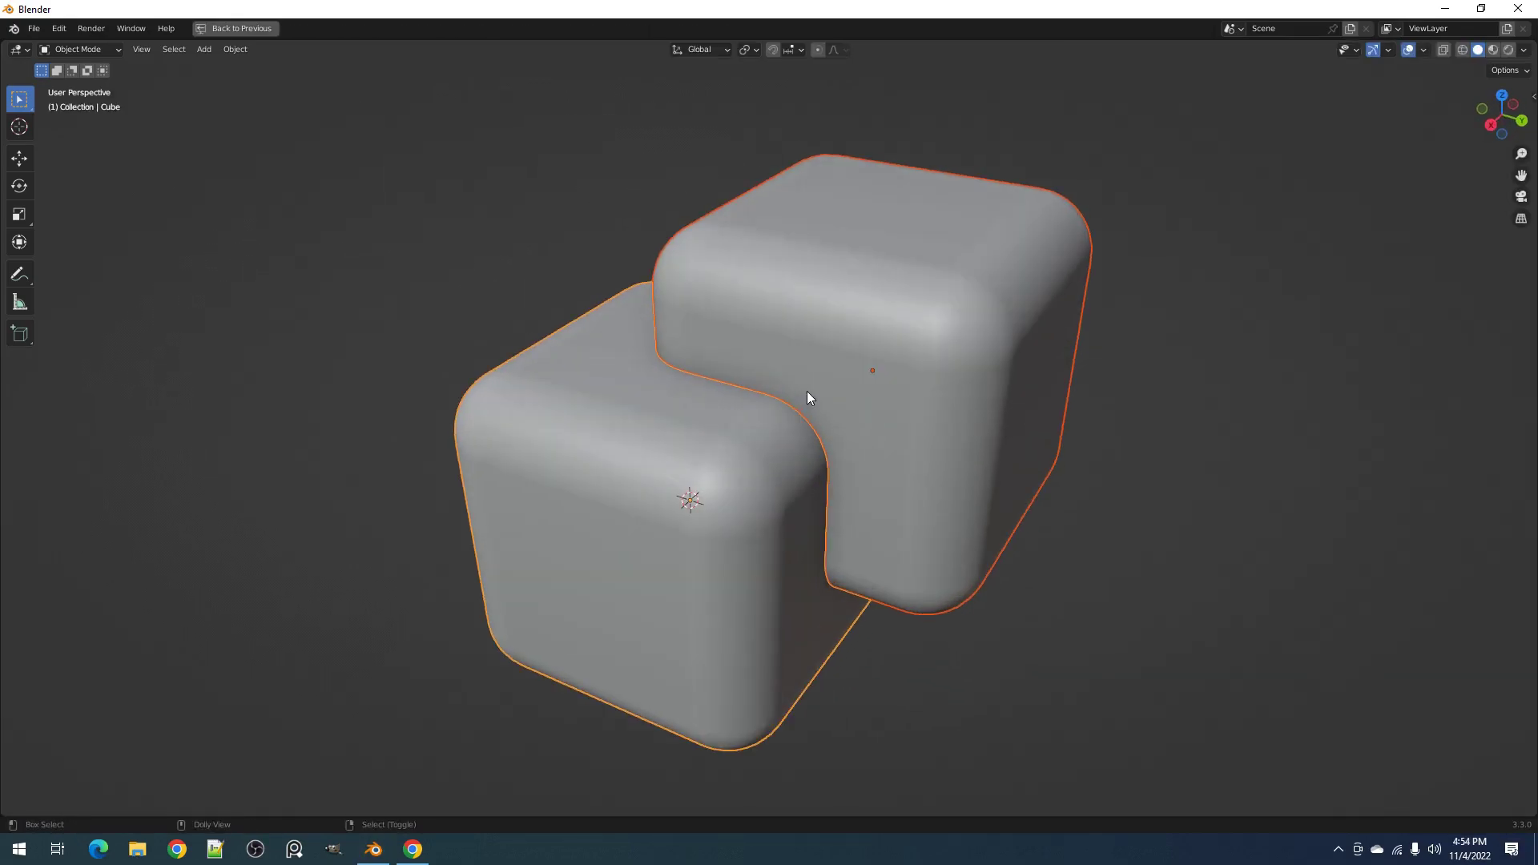
# Run Data Transfer Cut on the two overlapping rounded cubes and adjust its offset and margin
pyautogui.rightClick(807, 392)
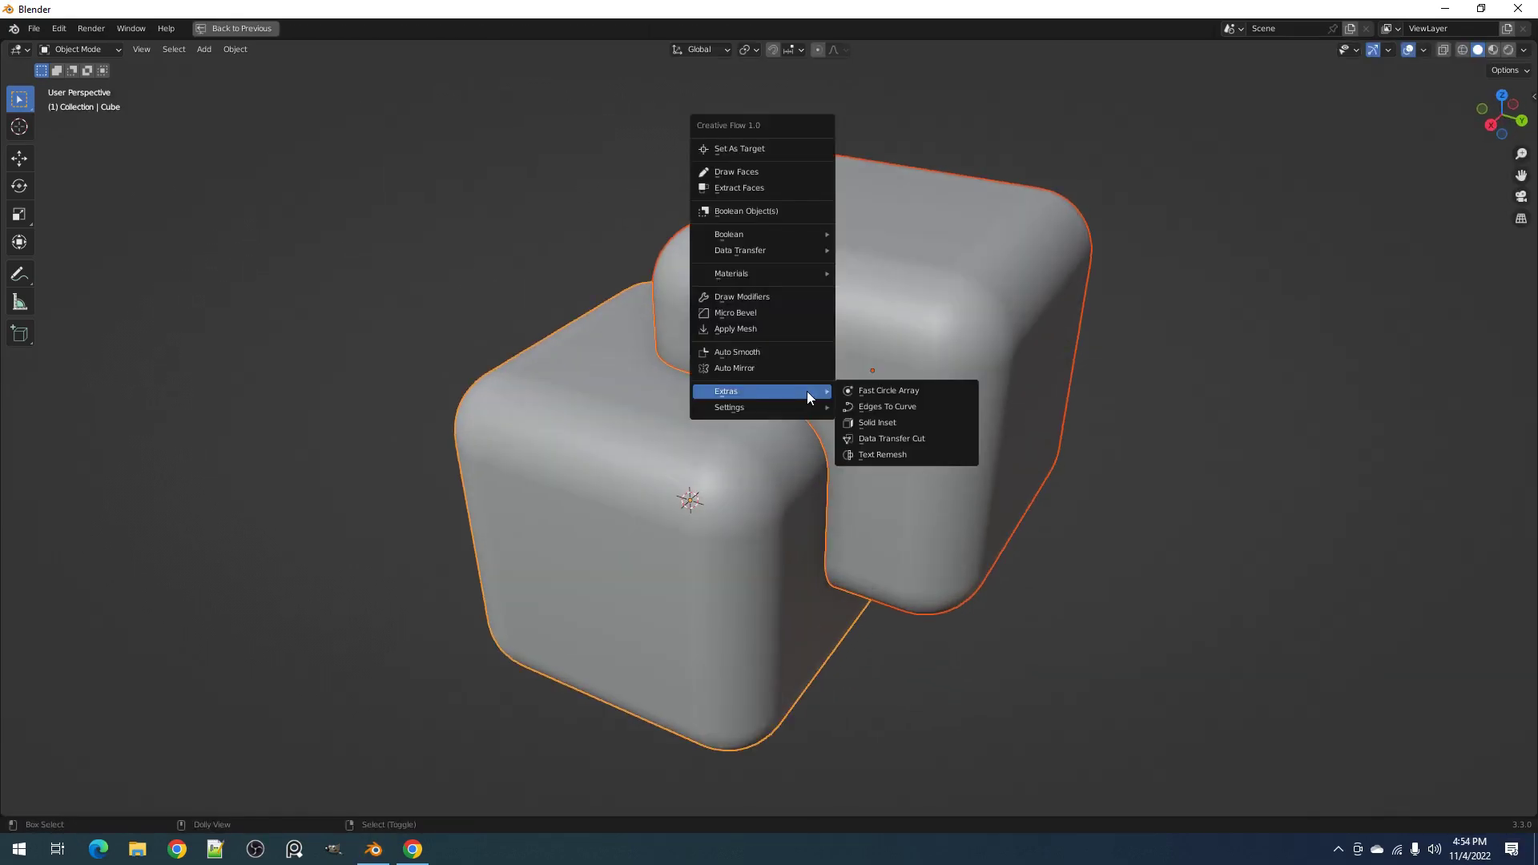
pyautogui.click(889, 439)
pyautogui.scroll(2, 890, 437)
pyautogui.press('F9')
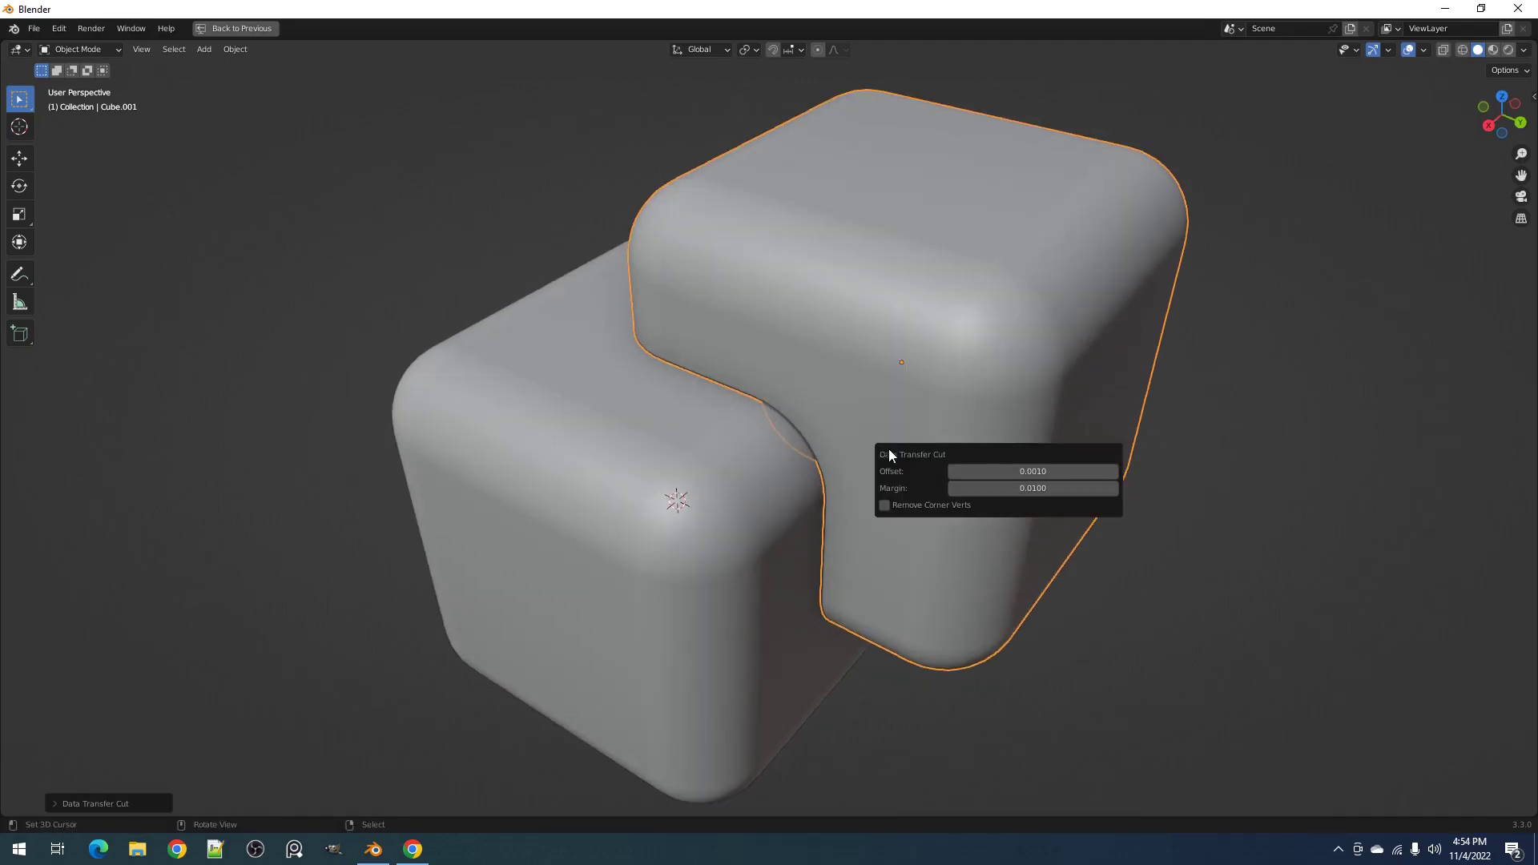
pyautogui.moveTo(1032, 471)
pyautogui.mouseDown()
pyautogui.moveTo(1063, 471)
pyautogui.moveTo(1025, 488)
pyautogui.mouseUp()
pyautogui.scroll(-1, 775, 461)
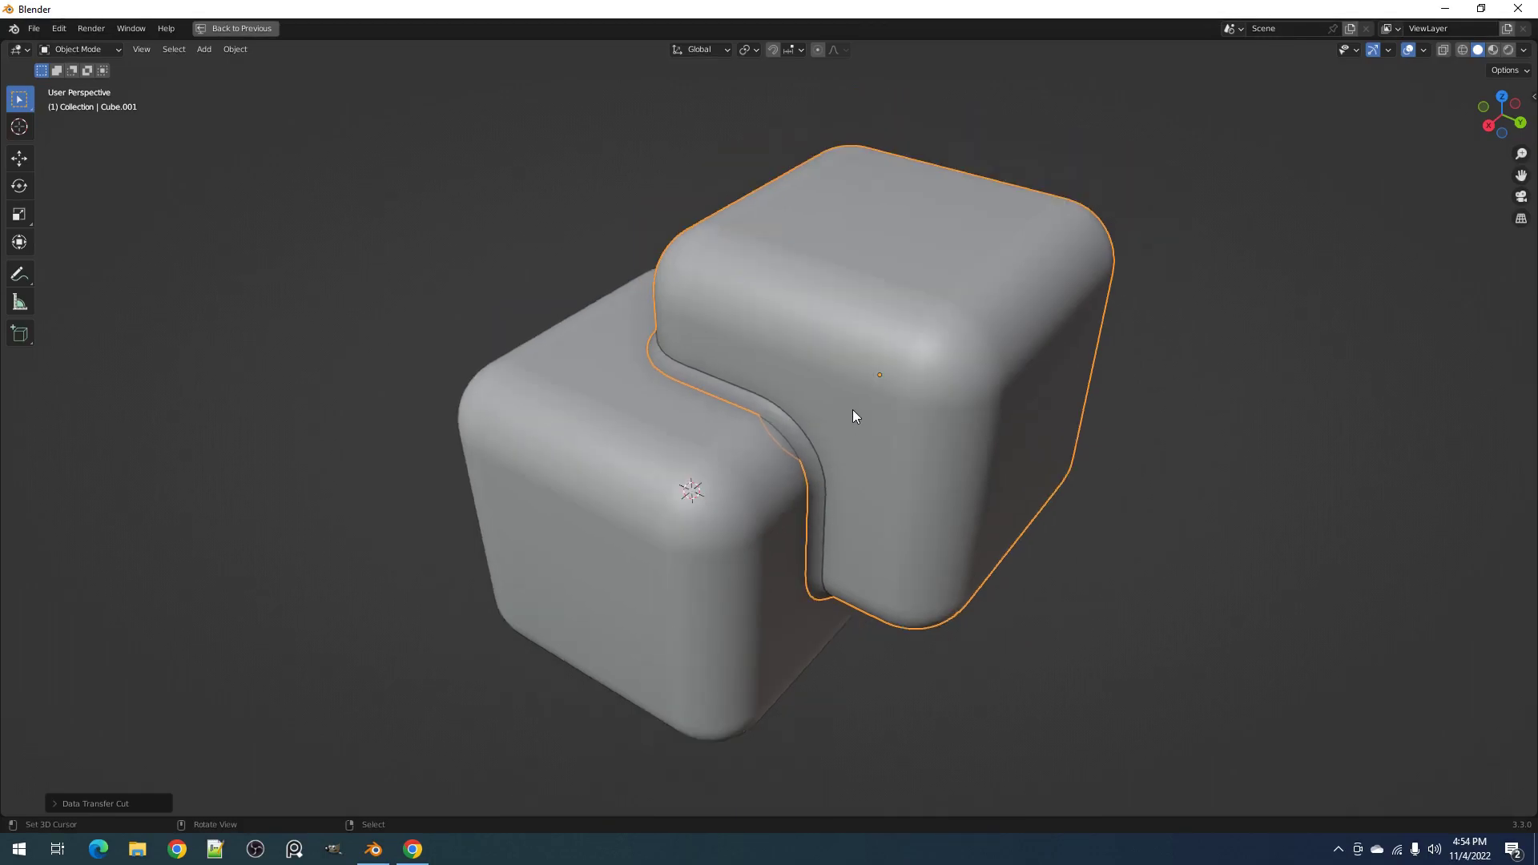
# Change the viewport shading and toggle the overlays to examine the seam between the rounded cubes
pyautogui.press('z')
pyautogui.click(766, 357)
pyautogui.hotkey('shift', 'alt', 'z')
pyautogui.moveTo(847, 447); pyautogui.dragTo(658, 457, button='middle')
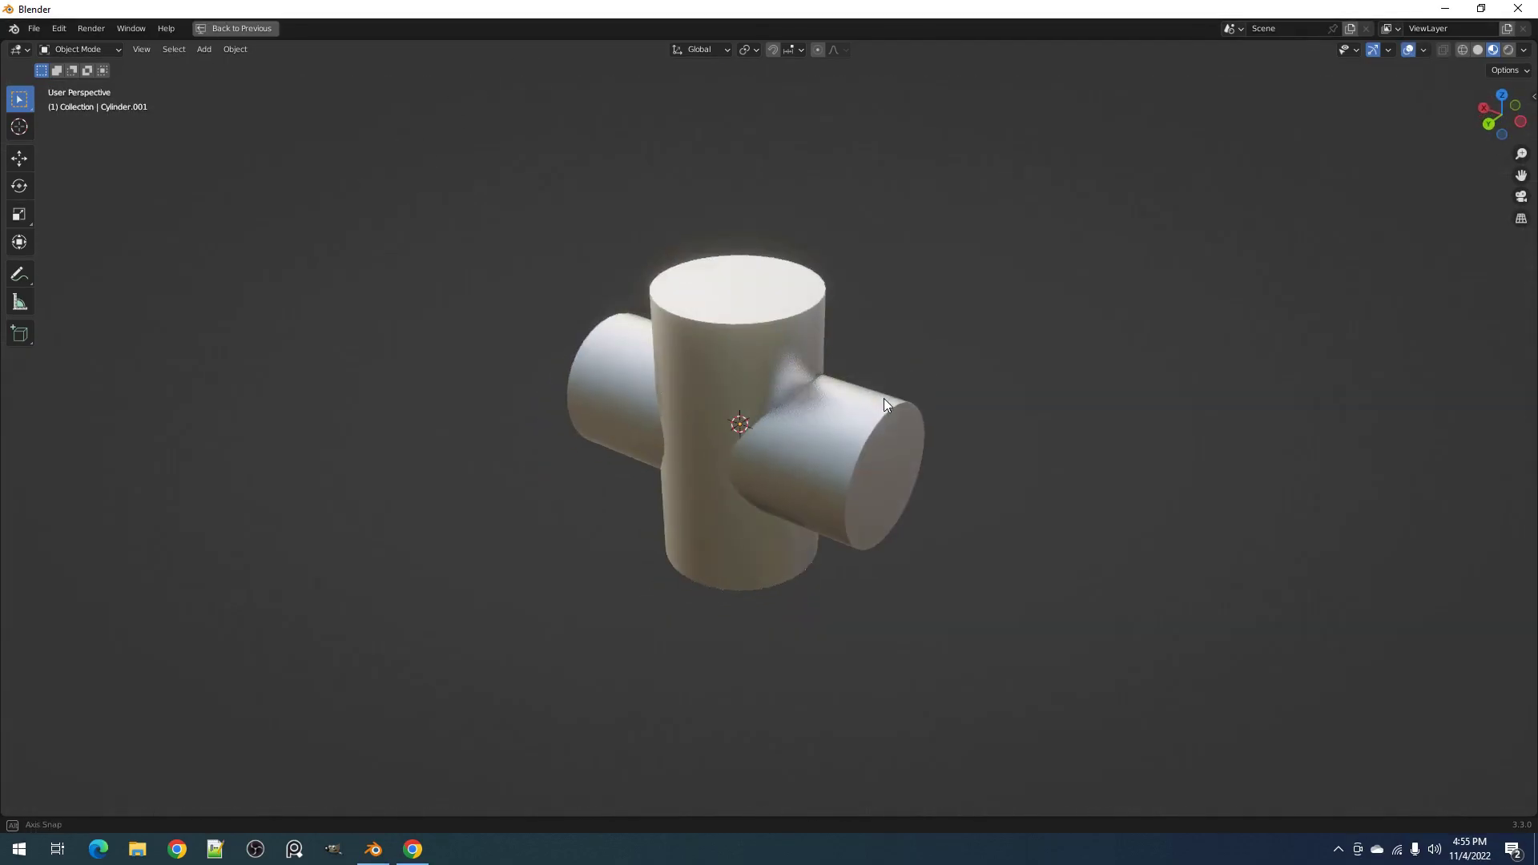
# Select the horizontal and vertical crossing cylinders and run Data Transfer Cut on them
pyautogui.scroll(3, 882, 393)
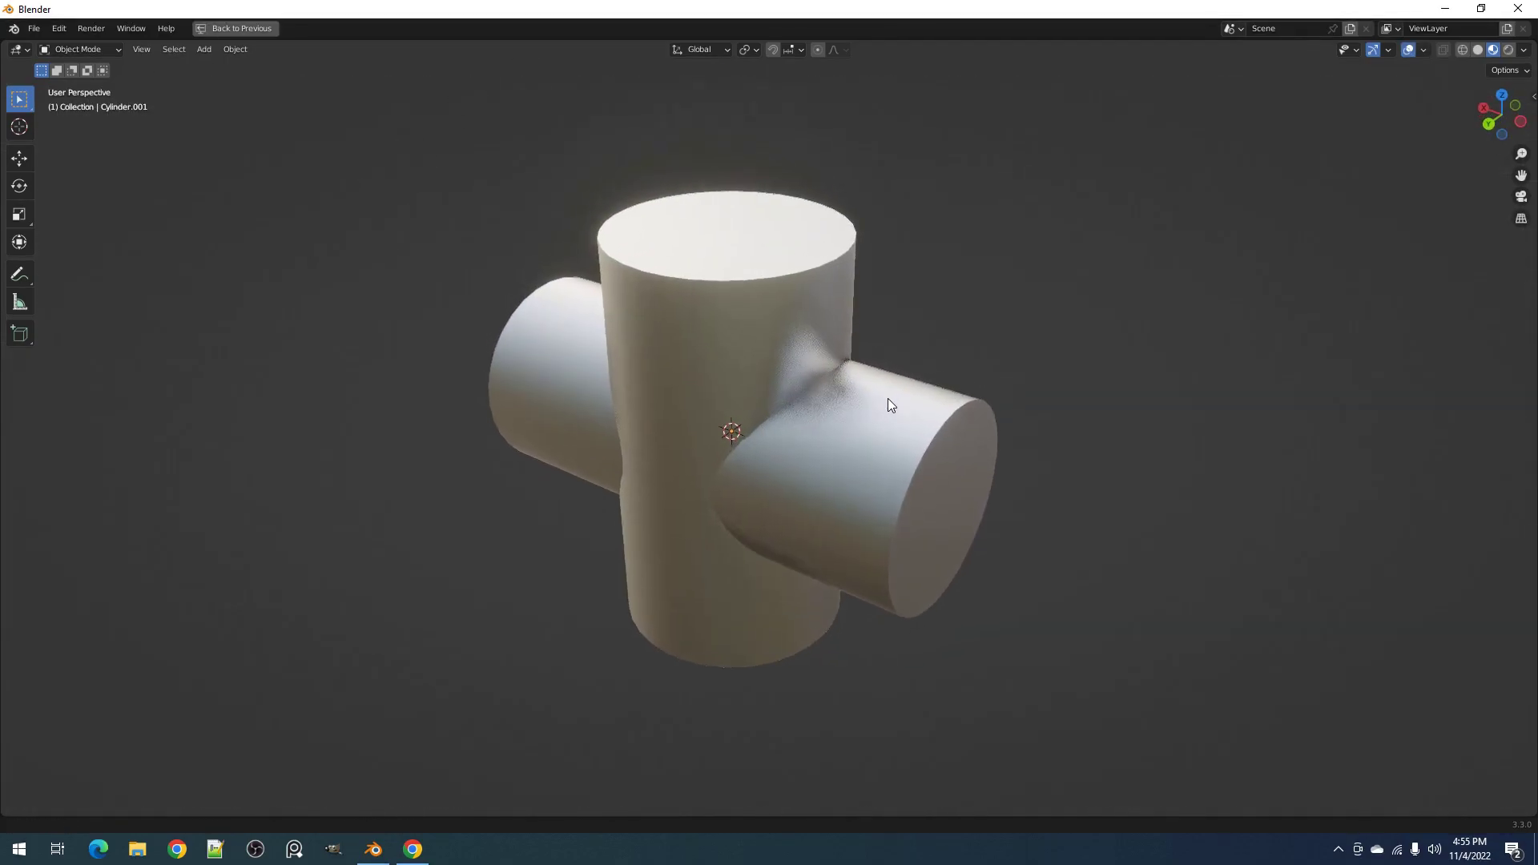
pyautogui.click(887, 398)
pyautogui.click(1024, 365)
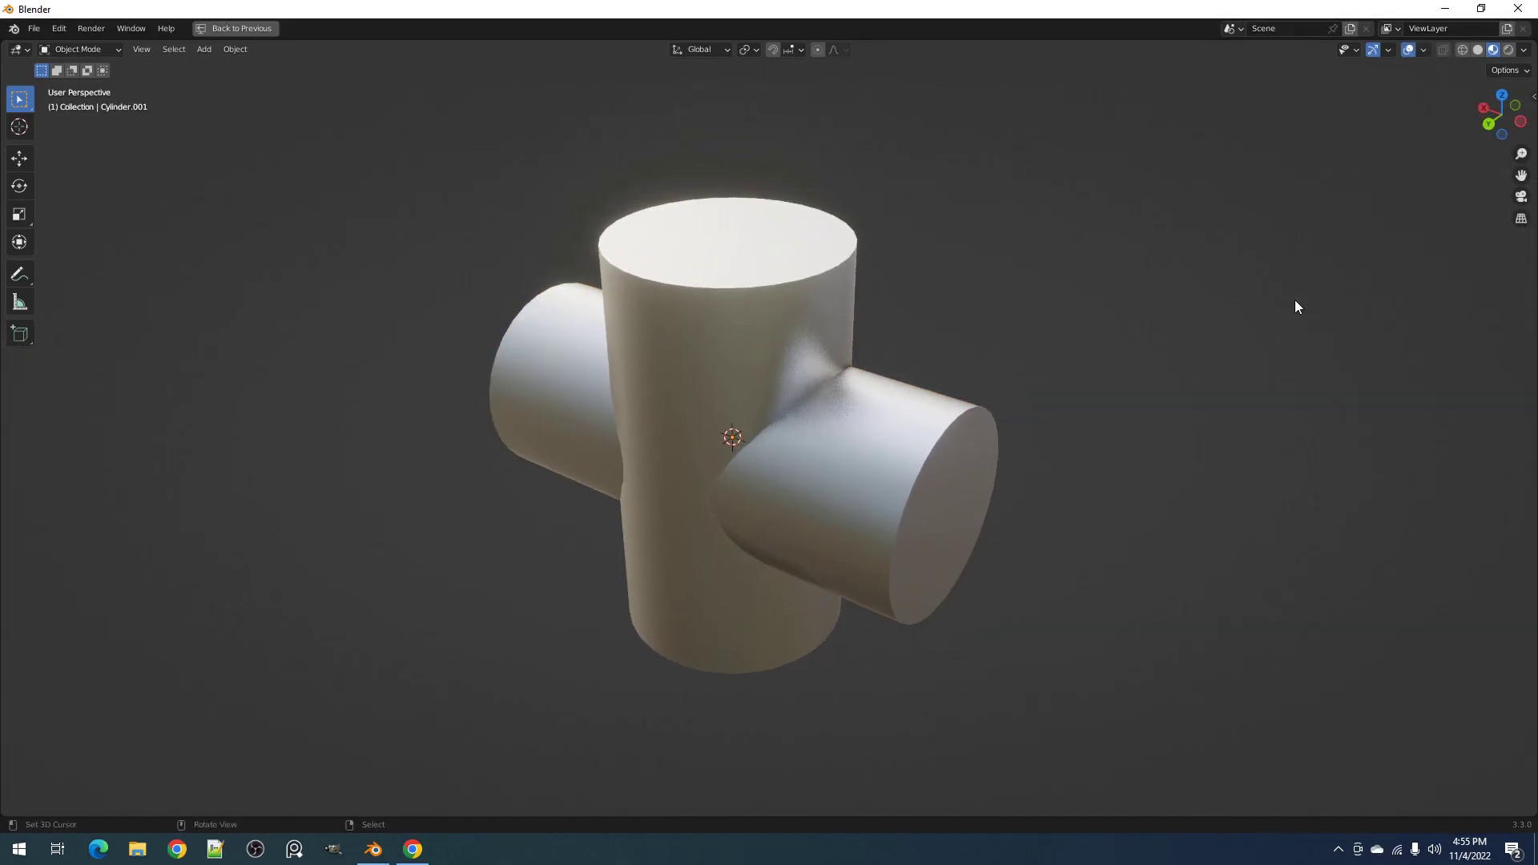
pyautogui.rightClick(934, 436)
pyautogui.keyDown('shift'); pyautogui.rightClick(768, 328); pyautogui.keyUp('shift')
pyautogui.moveTo(742, 431); pyautogui.dragTo(799, 398, button='middle')
pyautogui.hotkey('ctrl', 'shift', 'c')
pyautogui.moveTo(786, 429)
pyautogui.click(900, 478)
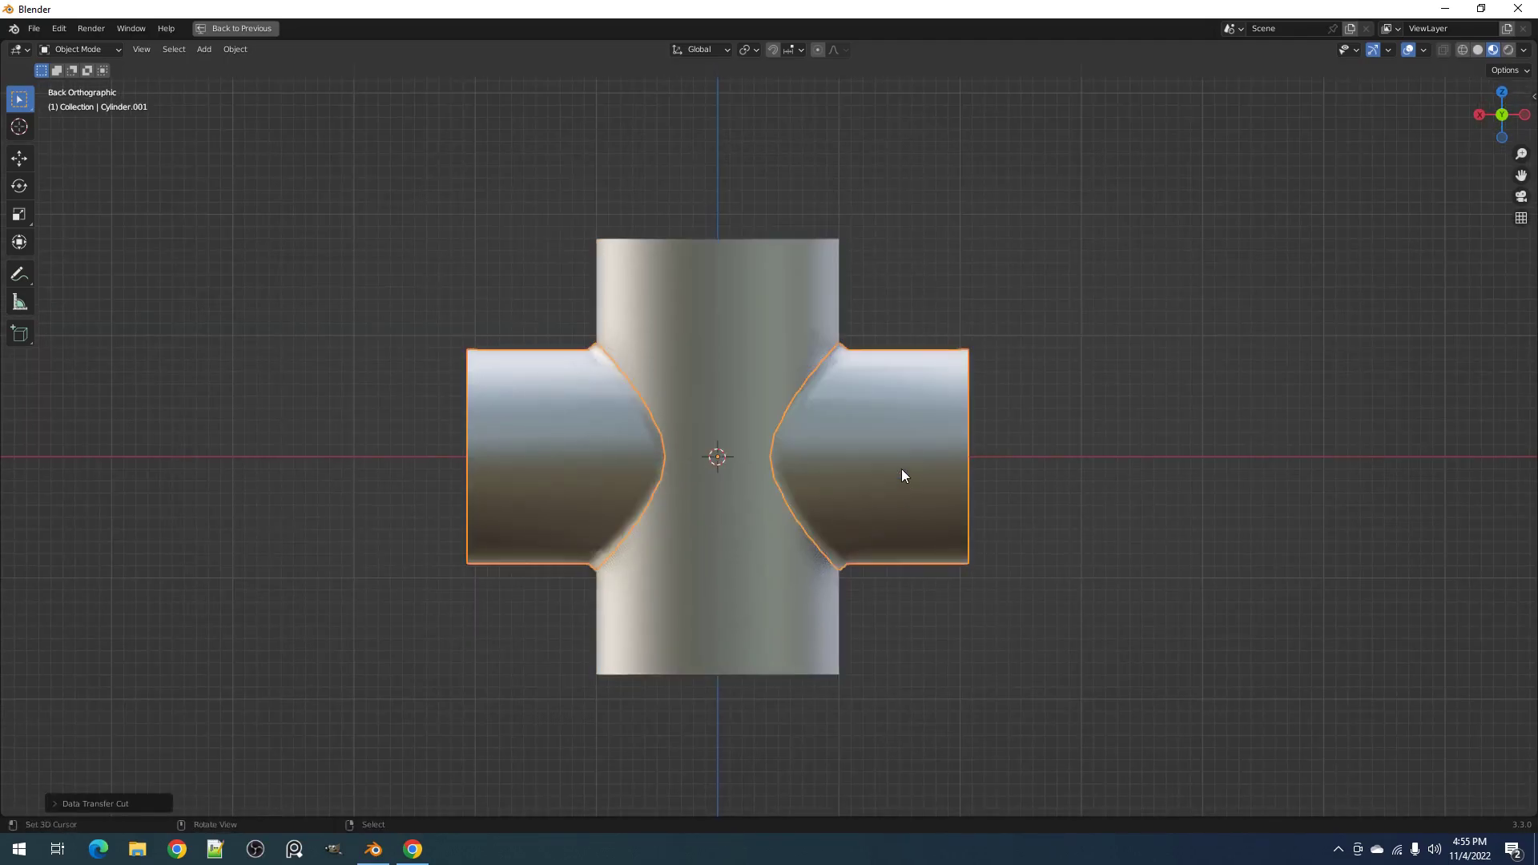
# Enable Remove Corner Verts for the cylinders' Data Transfer Cut and set Max Angle to 15
pyautogui.moveTo(896, 463); pyautogui.dragTo(820, 451, button='middle')
pyautogui.press('F9')
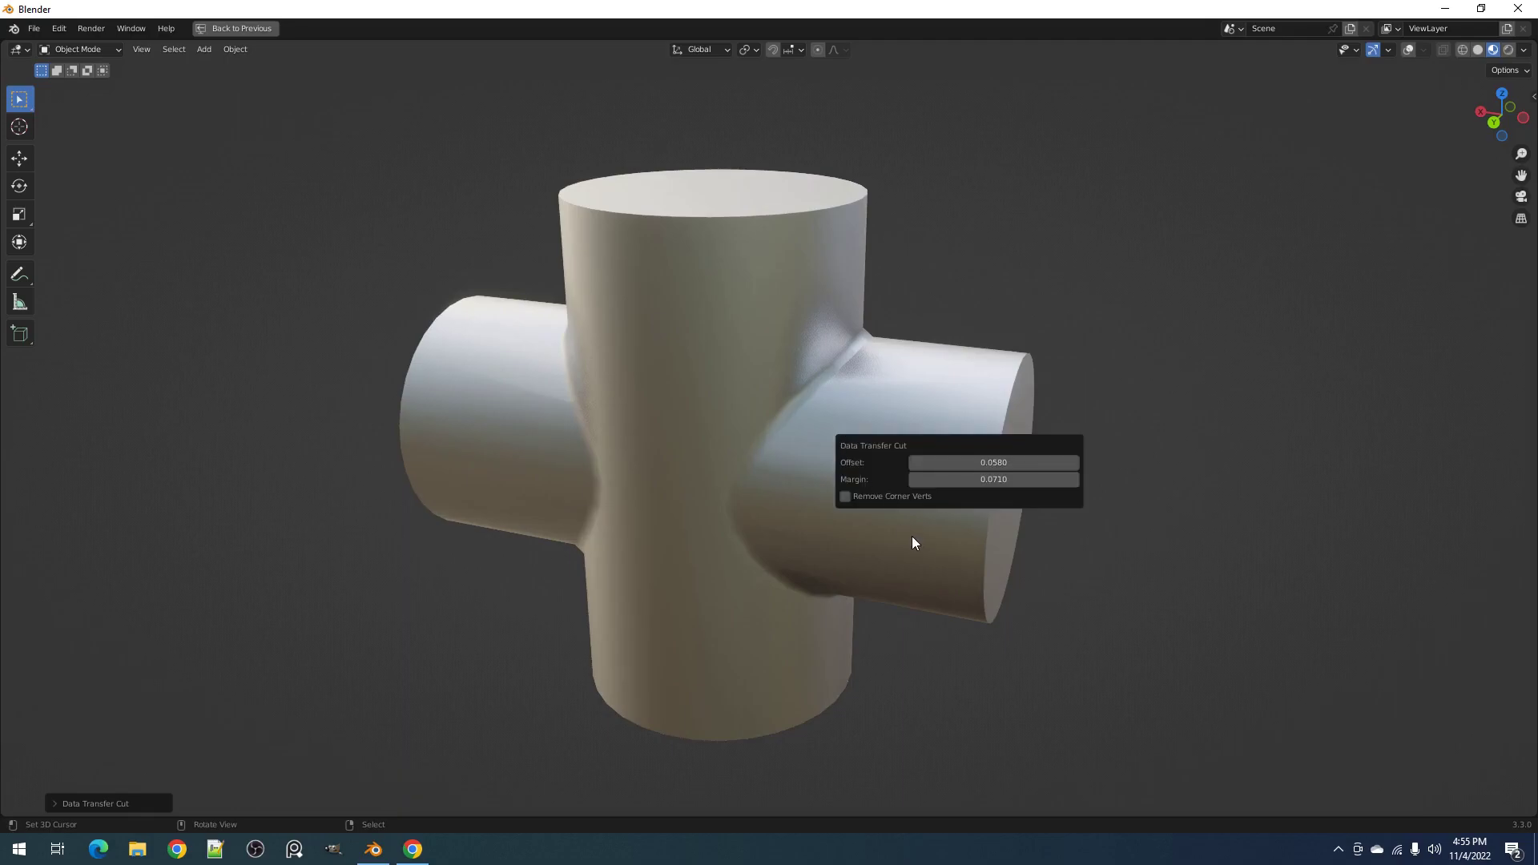
pyautogui.click(899, 498)
pyautogui.click(936, 498)
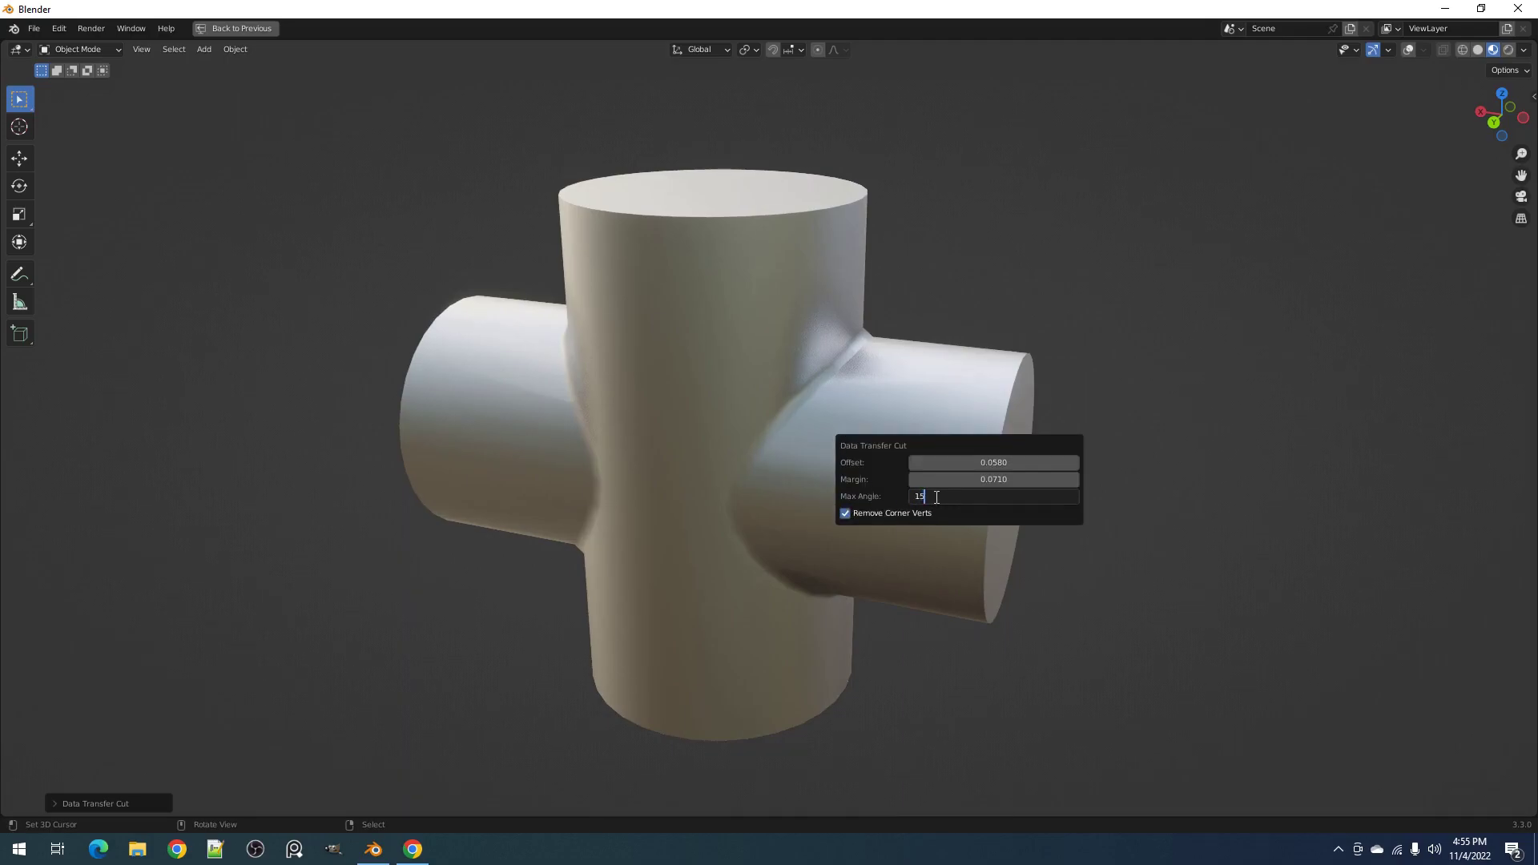
pyautogui.press('Return')
pyautogui.moveTo(809, 449); pyautogui.dragTo(877, 446, button='middle')
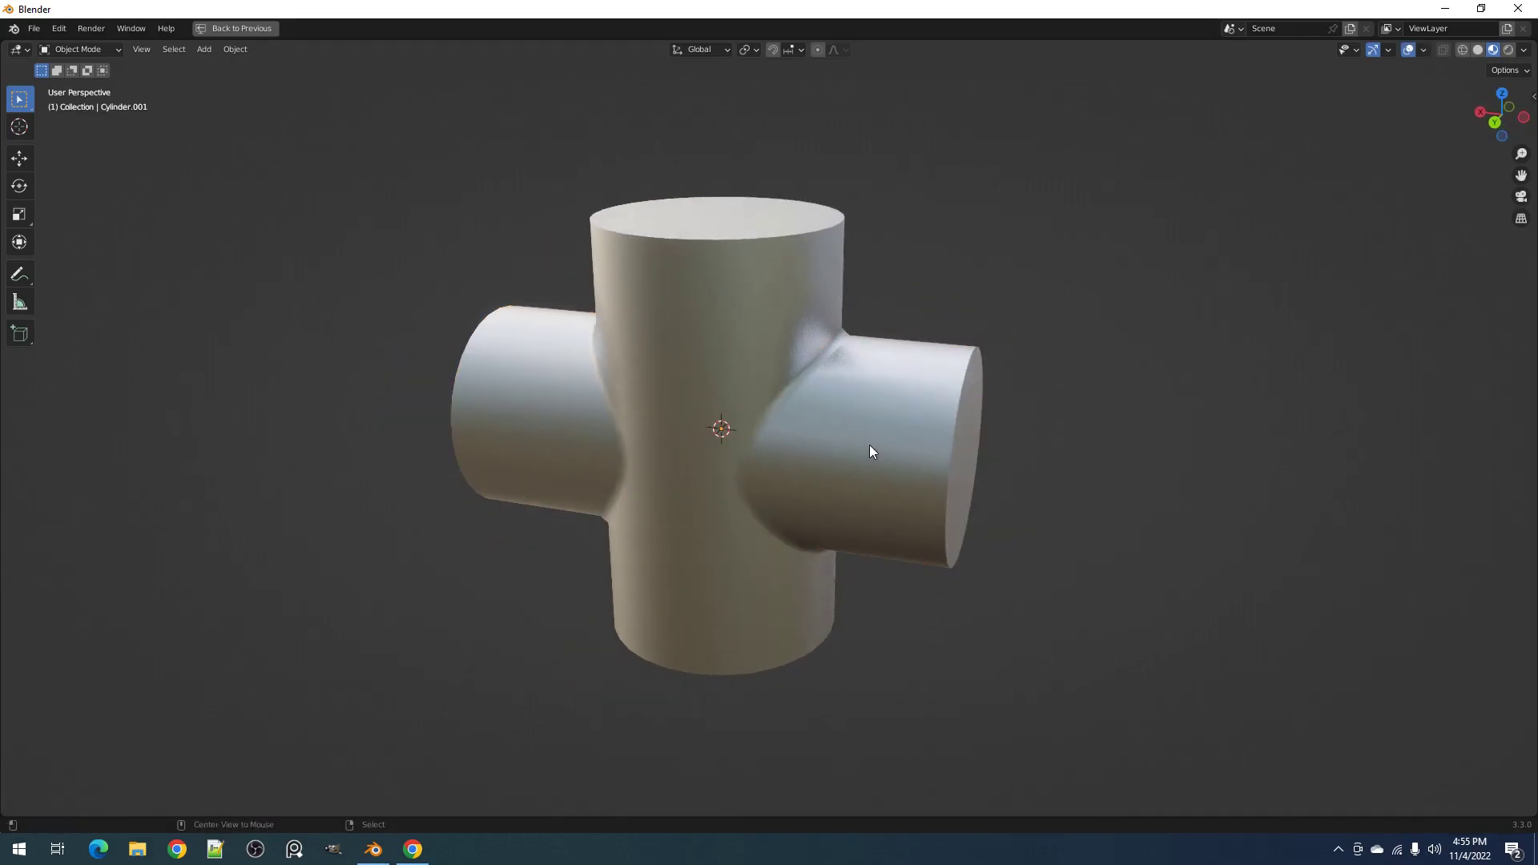
# Try moving the horizontal and the vertical cylinder separately, cancelling each move
pyautogui.press('Tab')
pyautogui.press('Tab')
pyautogui.press('g')
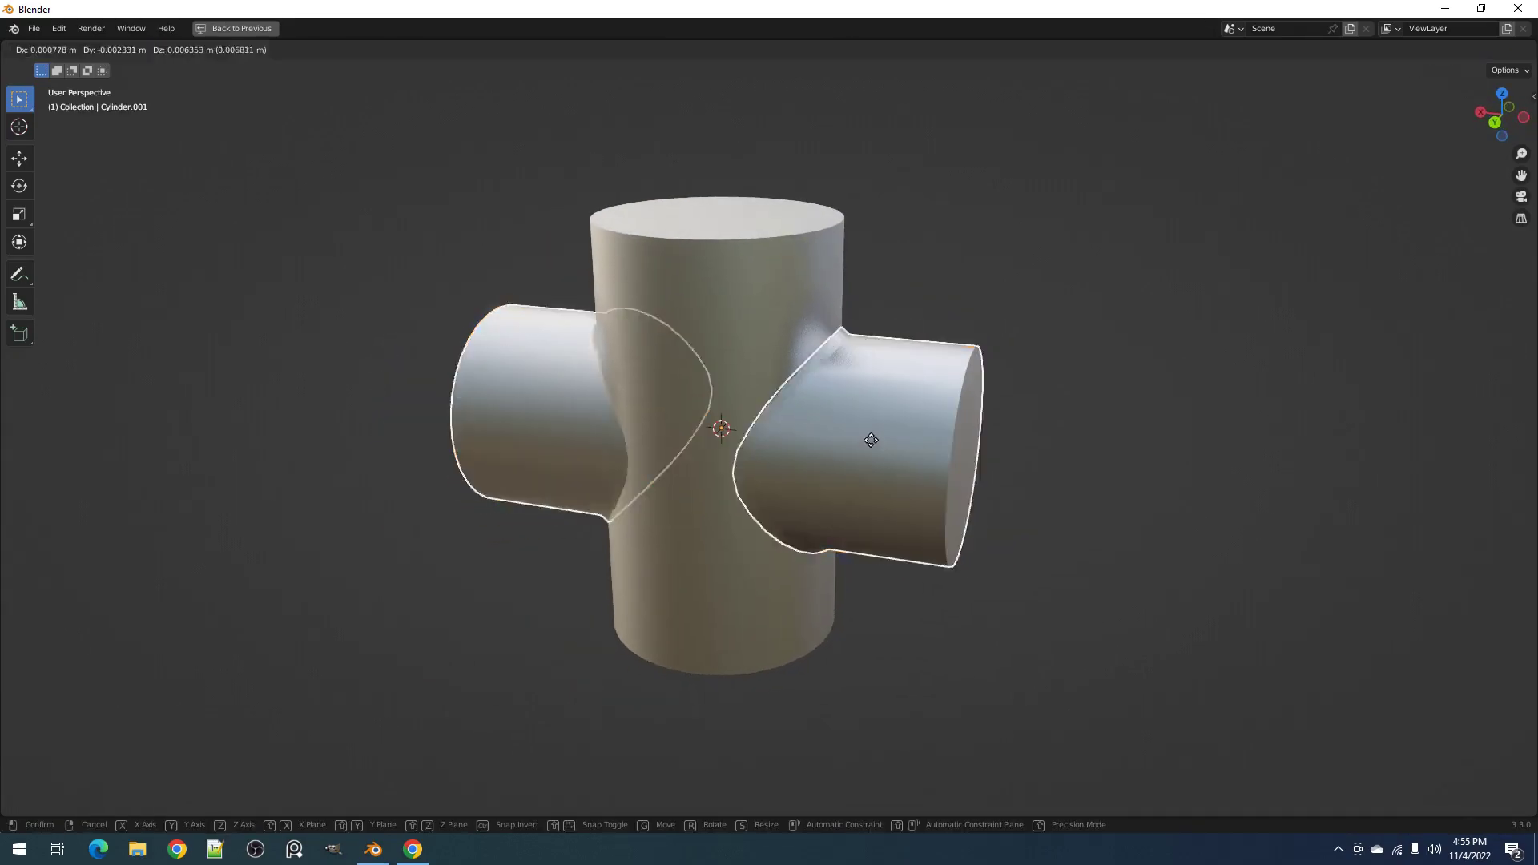
pyautogui.rightClick(889, 400)
pyautogui.rightClick(757, 317)
pyautogui.press('g')
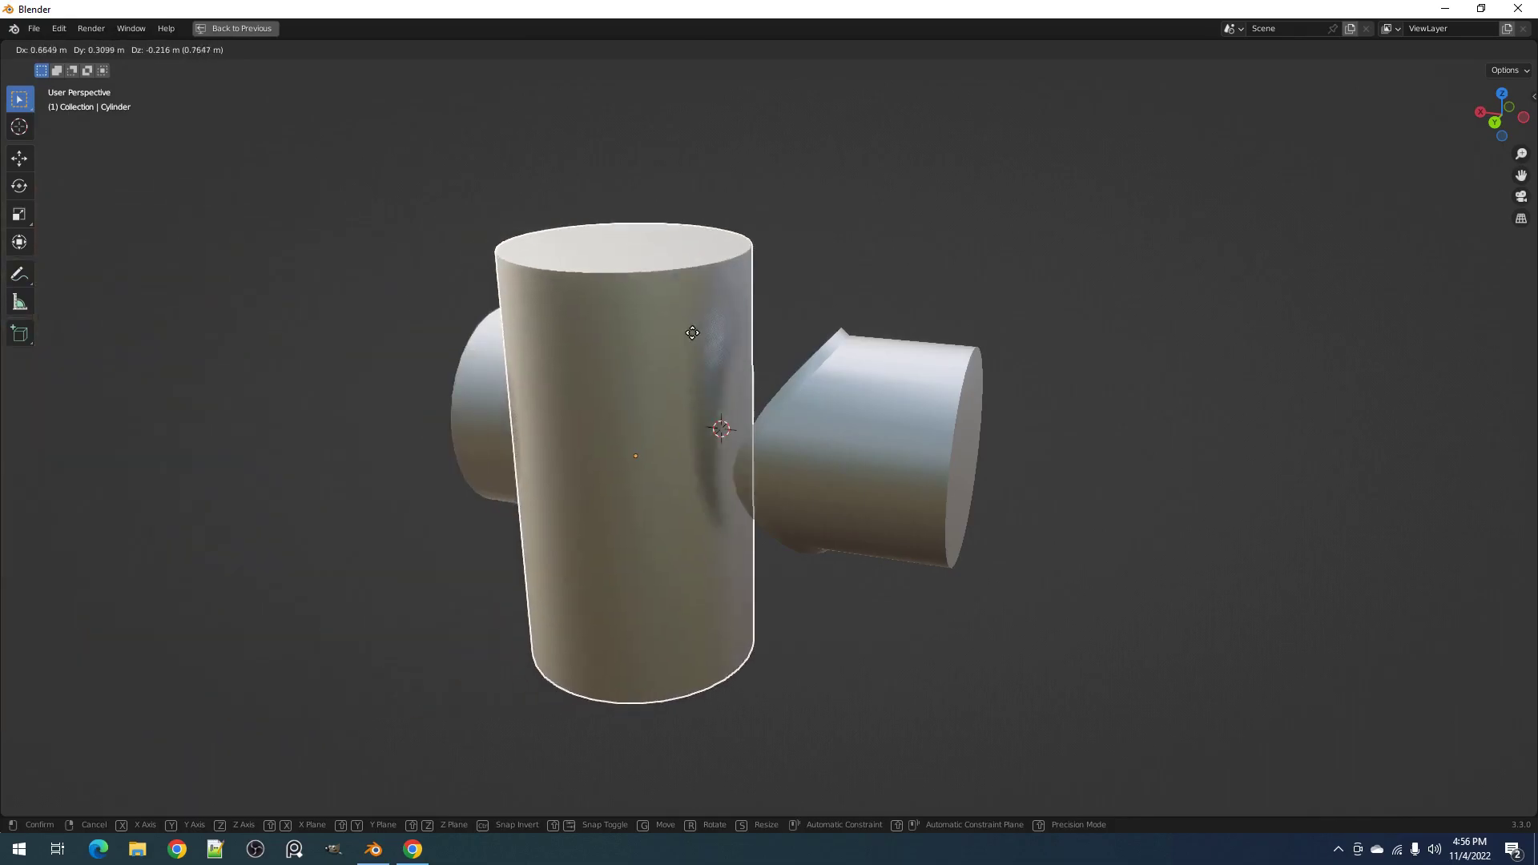
pyautogui.rightClick(809, 341)
pyautogui.moveTo(863, 346); pyautogui.dragTo(885, 403, button='middle')
pyautogui.hotkey('shift', 'alt', 'z')
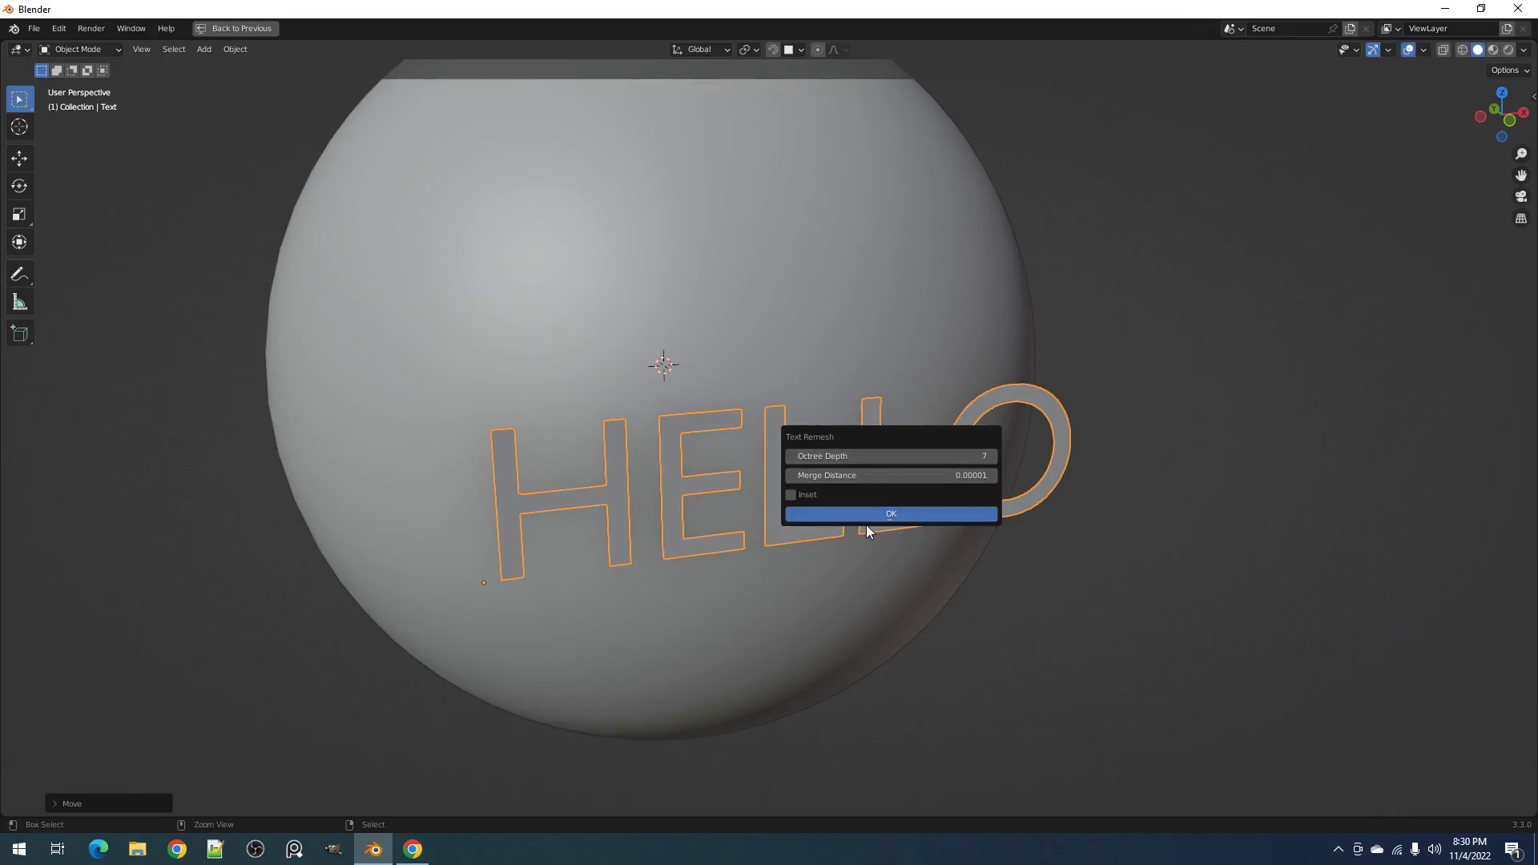
# Run Text Remesh on the HELLO text with Octree Depth 7 and select its whole mesh in front view
pyautogui.click(878, 514)
pyautogui.press('KP_1')
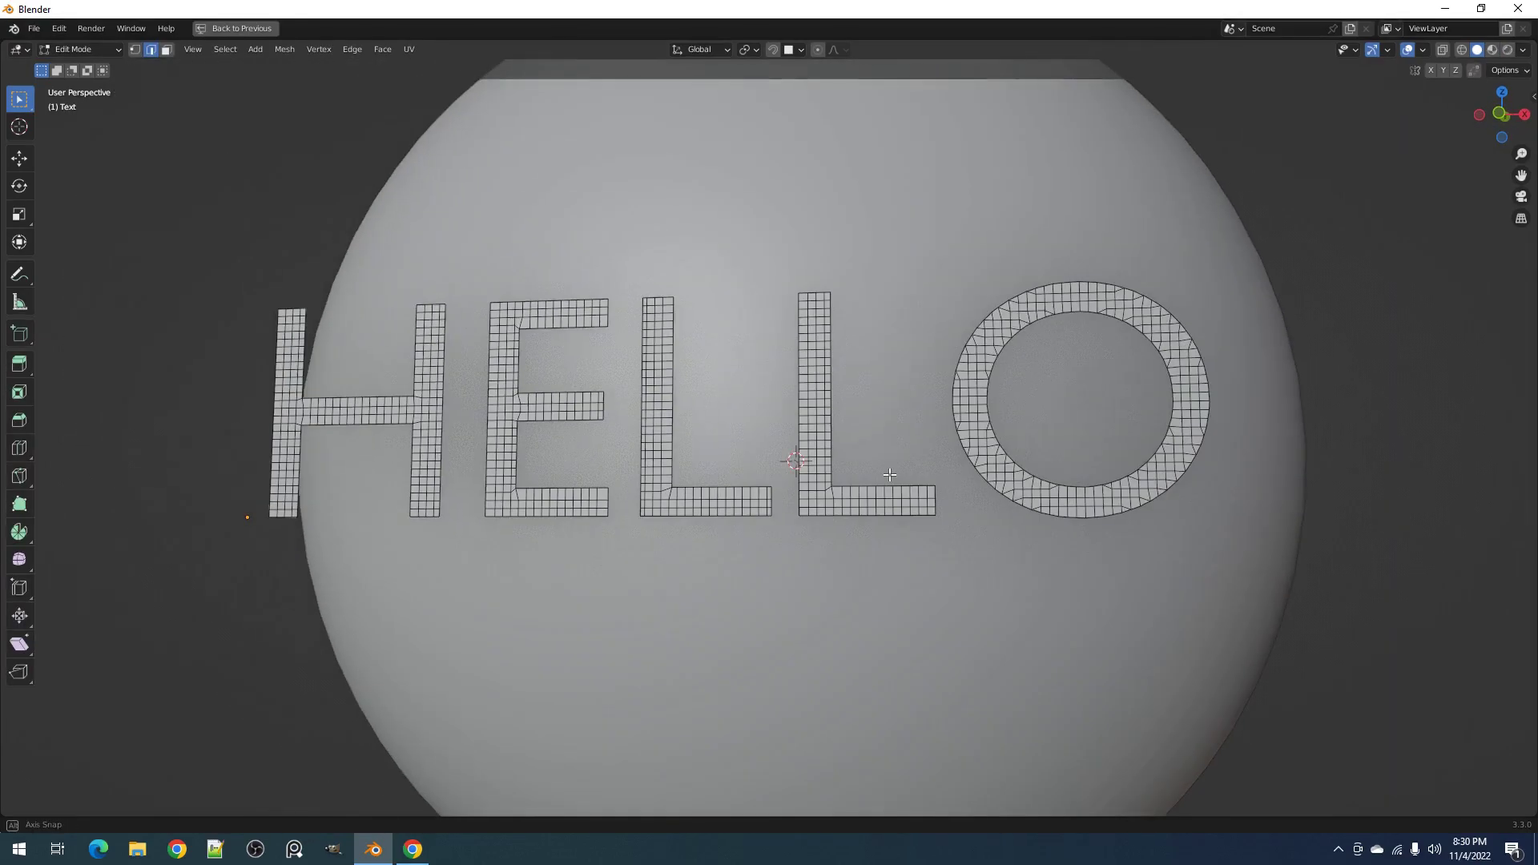
pyautogui.press('a')
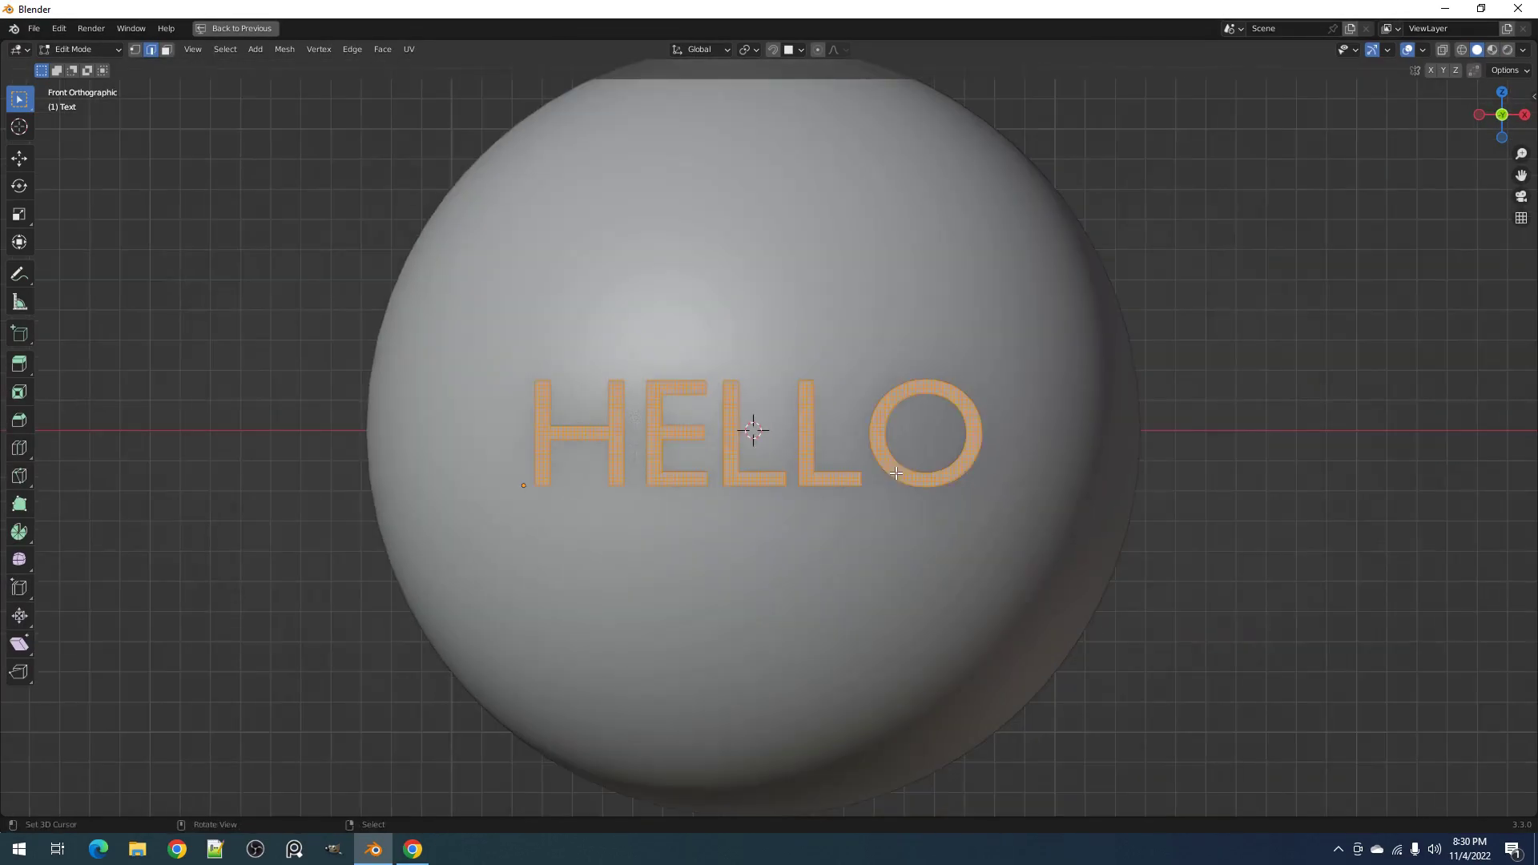
# Project the HELLO mesh onto the sphere's surface with a snapped move and return to Object Mode
pyautogui.rightClick(860, 425)
pyautogui.press('Escape')
pyautogui.press('g')
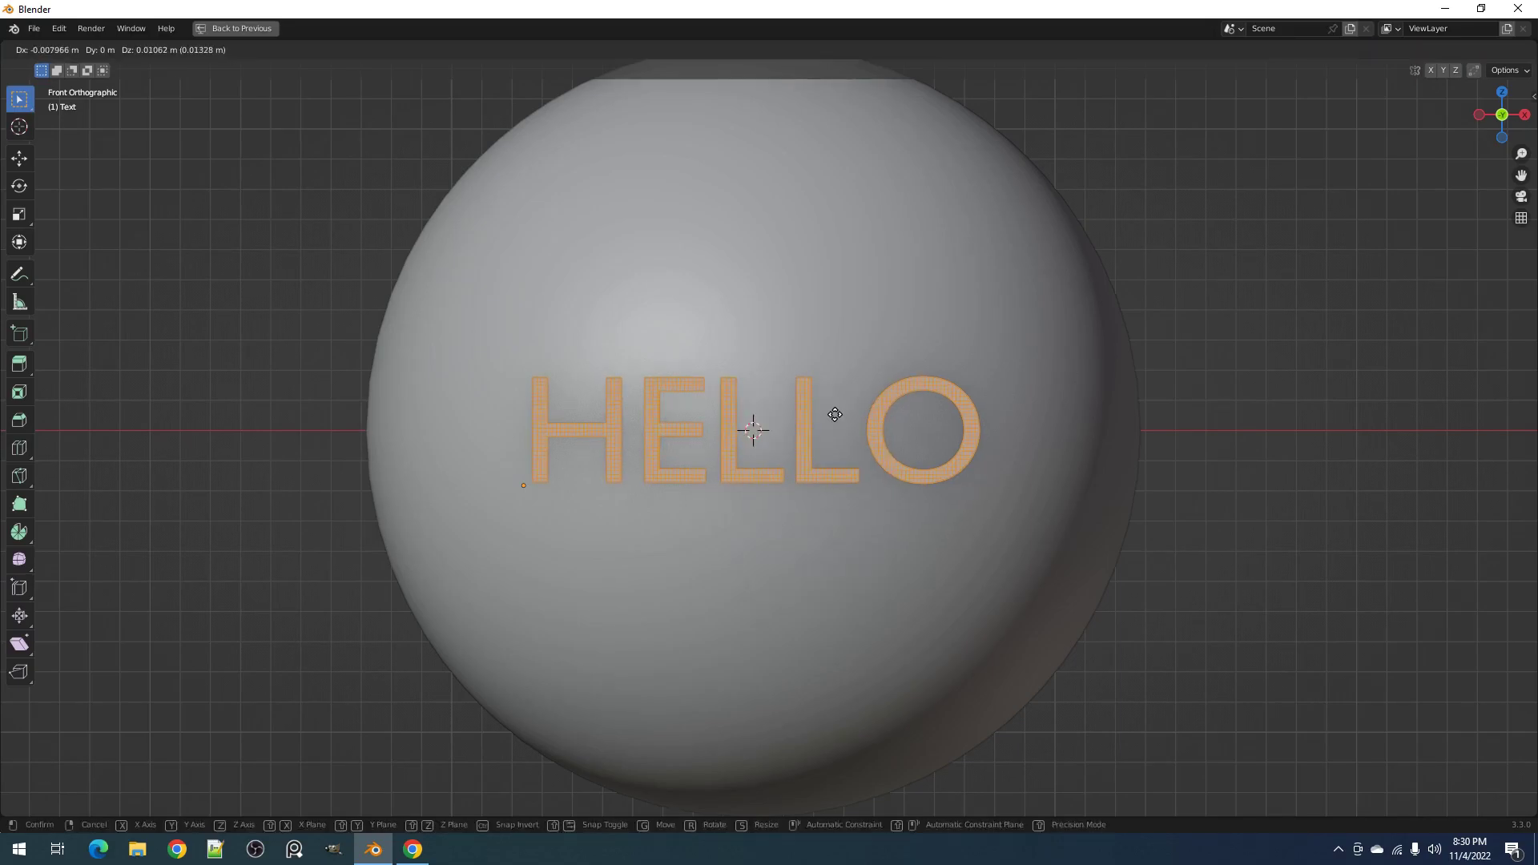
pyautogui.click(835, 414)
pyautogui.hotkey('alt', 'z')
pyautogui.moveTo(835, 414); pyautogui.dragTo(878, 459, button='middle')
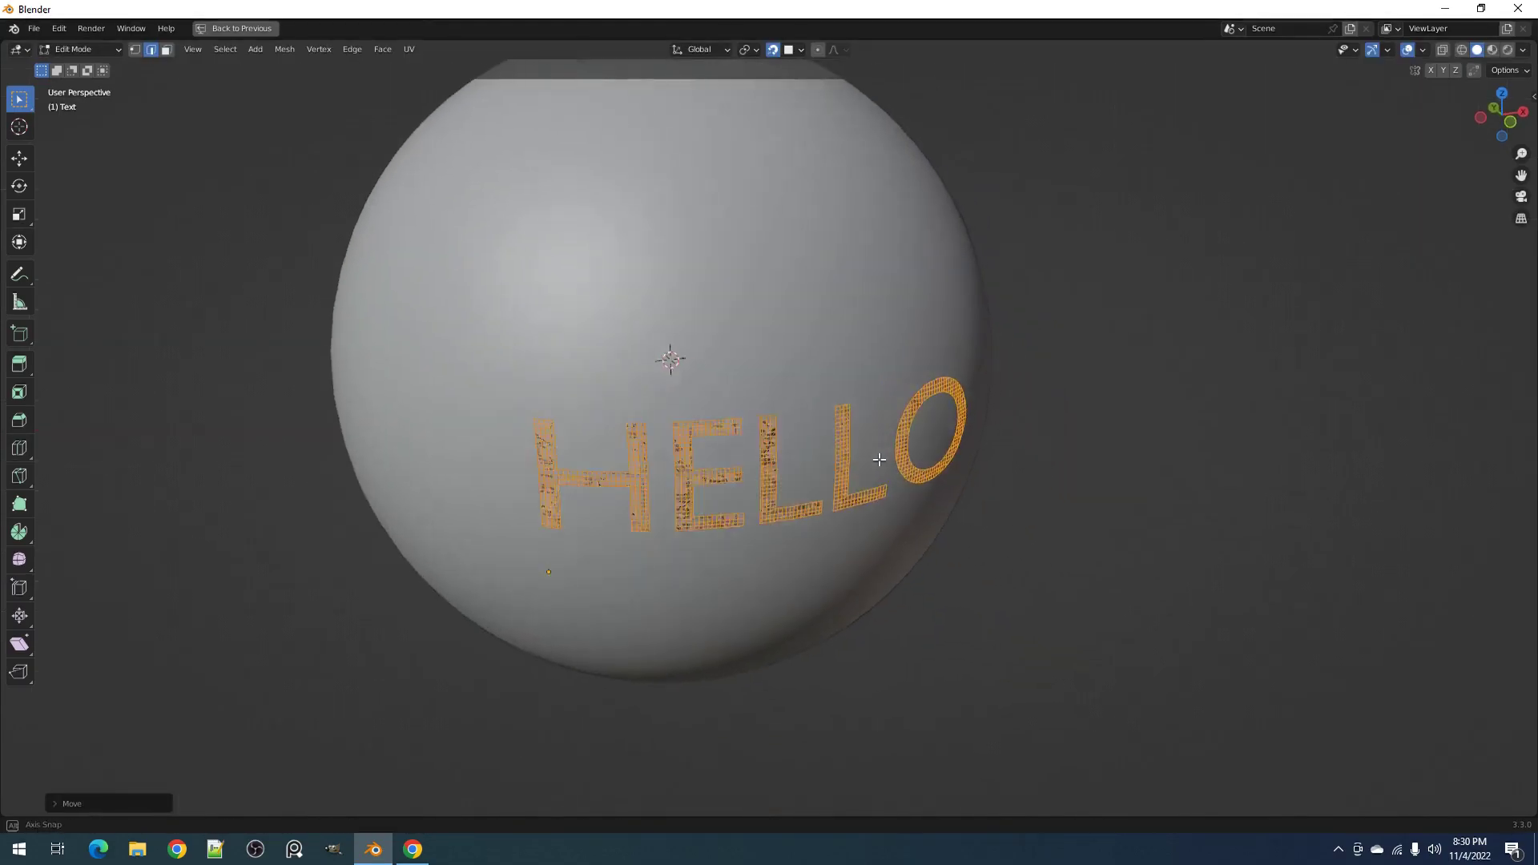
pyautogui.scroll(2, 881, 456)
pyautogui.press('Tab')
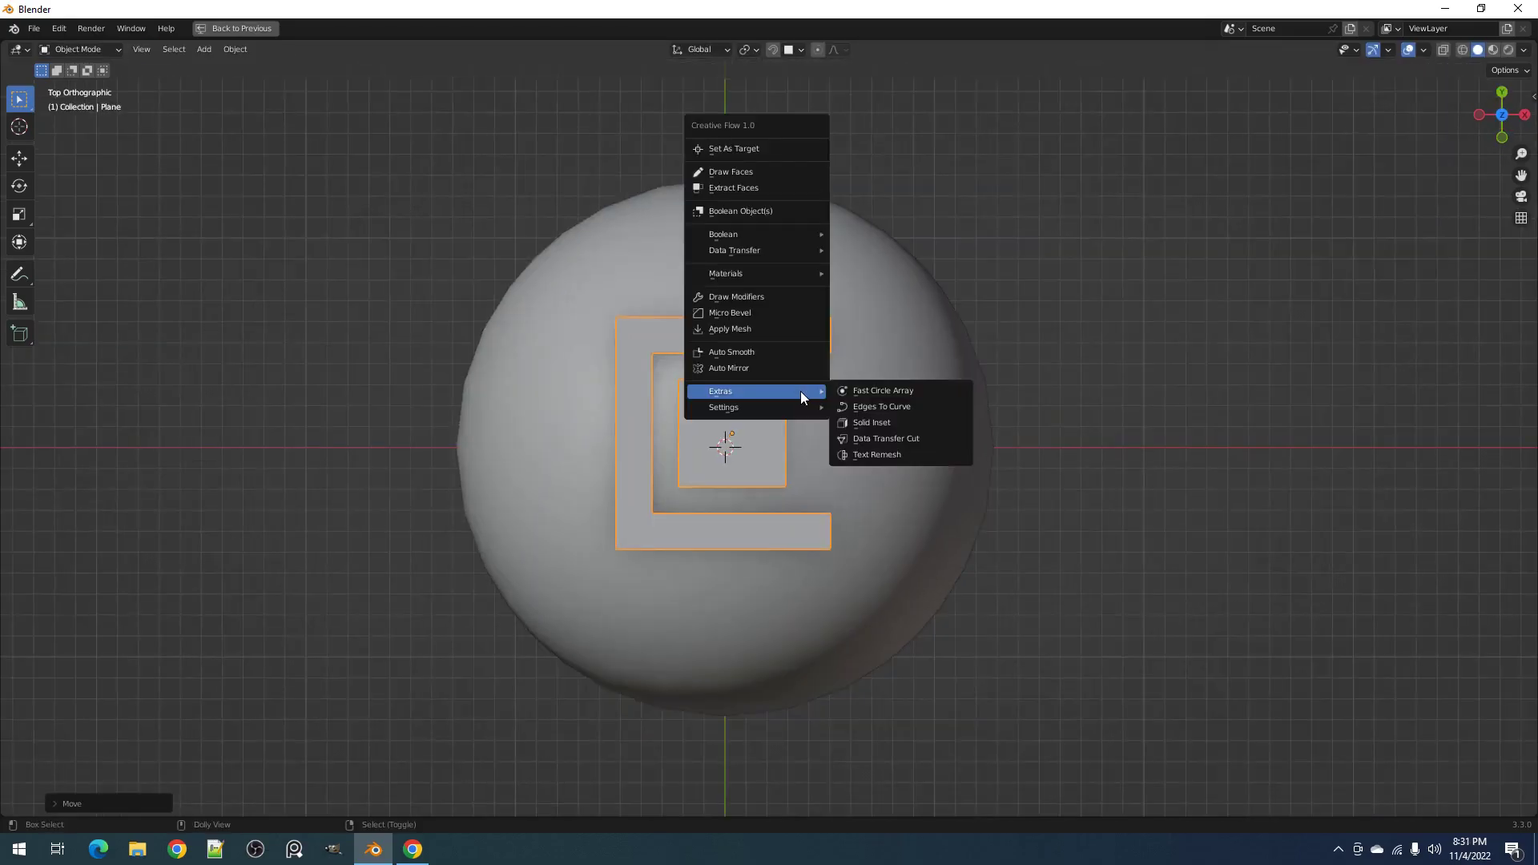
# Run Text Remesh on the flat square-bracket logo above the sphere and select its whole mesh
pyautogui.click(881, 442)
pyautogui.click(862, 536)
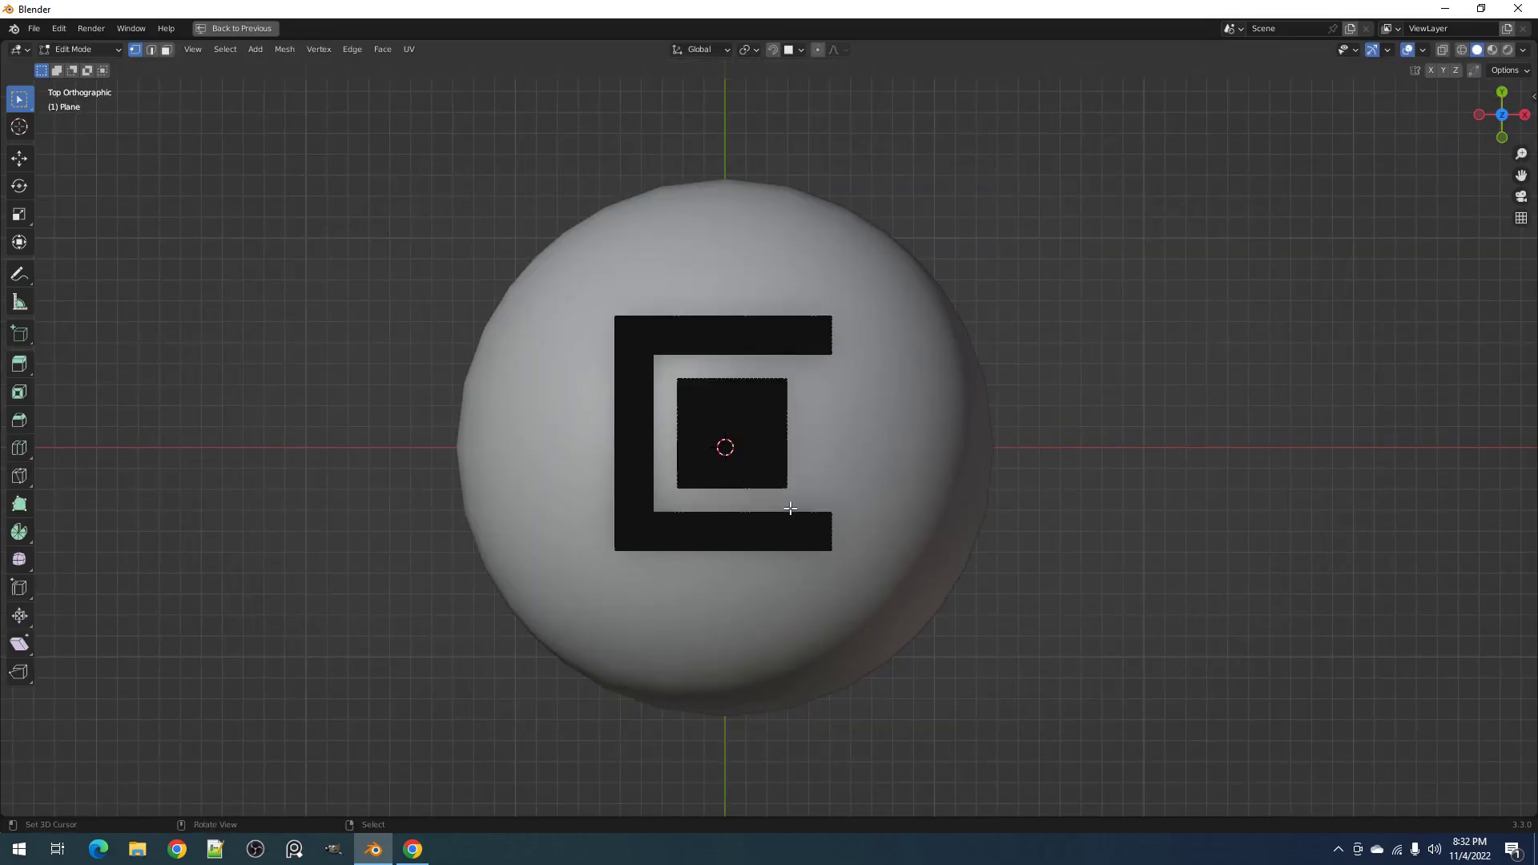
pyautogui.scroll(5, 790, 508)
pyautogui.scroll(-4, 790, 507)
pyautogui.press('a')
# Project the logo mesh onto the sphere's surface and offset it along its normals
pyautogui.hotkey('shift', 'd')
pyautogui.rightClick(826, 480)
pyautogui.hotkey('shift', 'd')
pyautogui.rightClick(825, 480)
pyautogui.moveTo(826, 480); pyautogui.dragTo(903, 513, button='middle')
pyautogui.scroll(1, 900, 385)
pyautogui.hotkey('alt', 's')
pyautogui.click(917, 454)
pyautogui.hotkey('alt', 'shift', 'z')
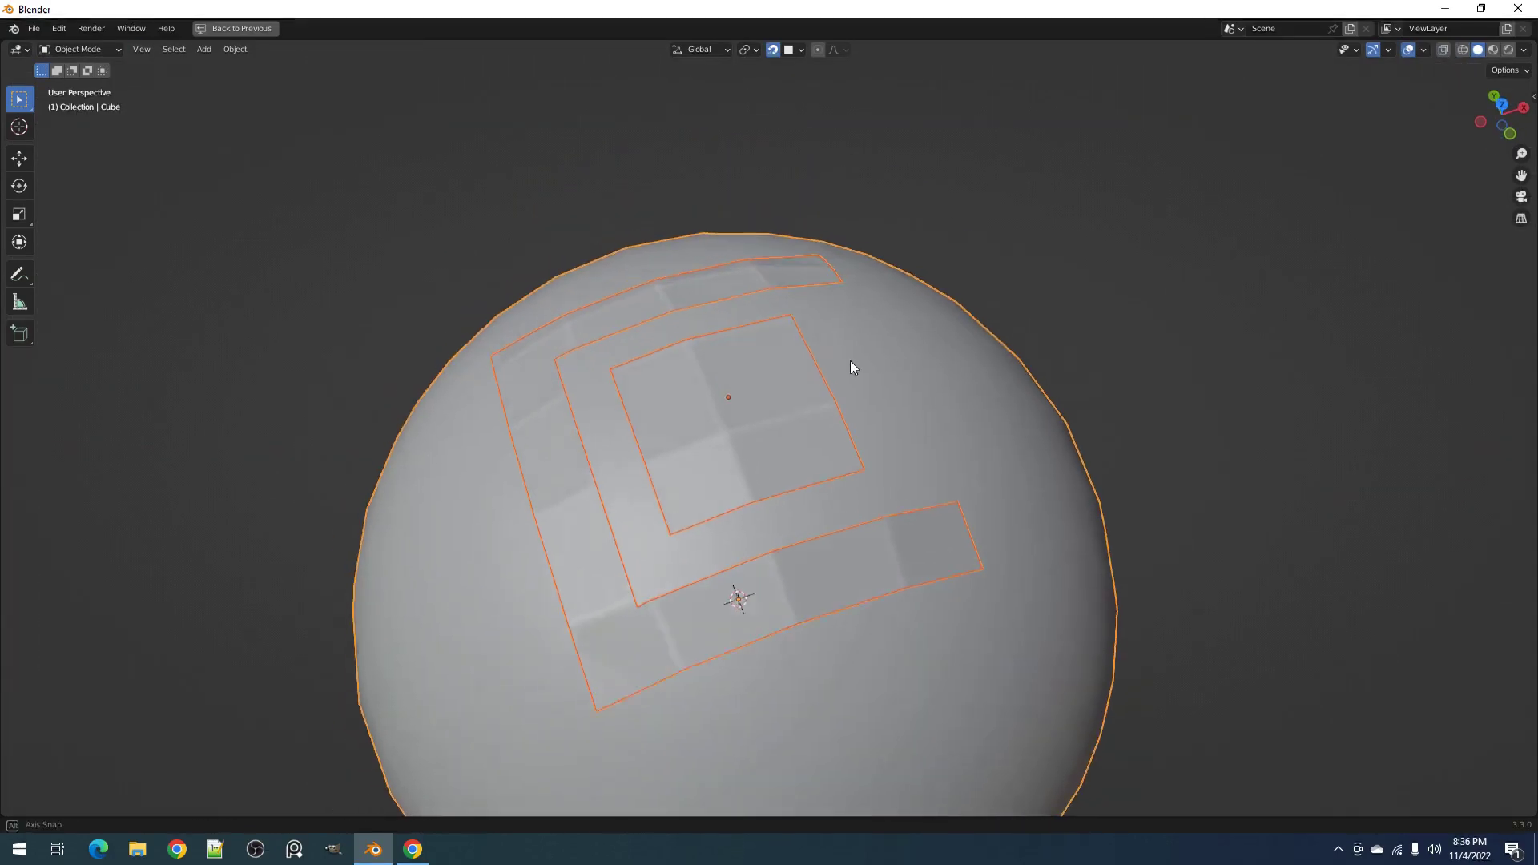
# Transfer the sphere's normals to the projected logo, expand the modifier's Topology Mapping settings and deselect everything
pyautogui.rightClick(849, 360)
pyautogui.click(931, 401)
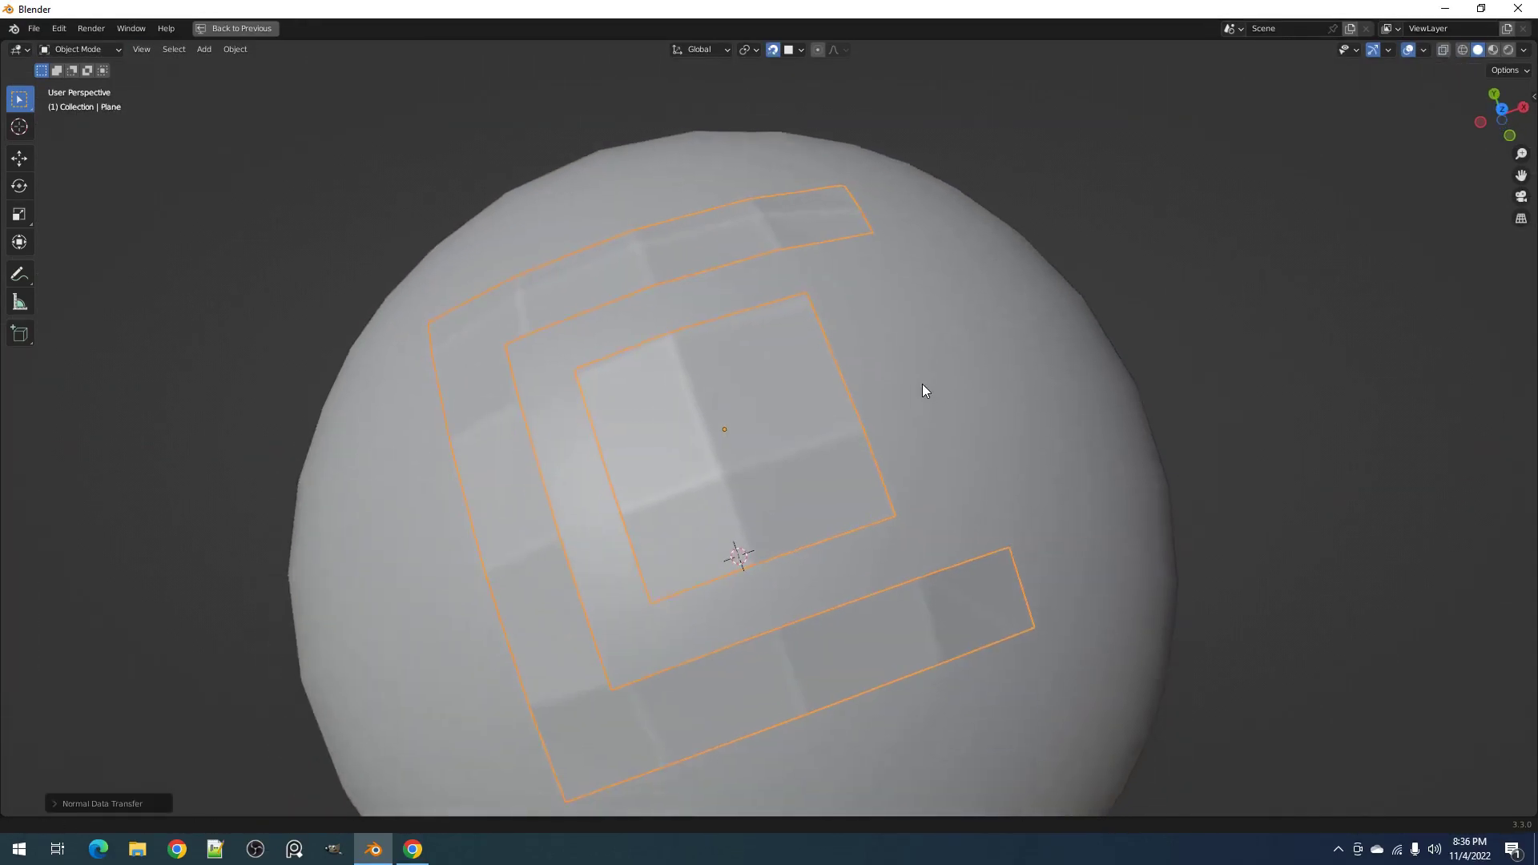
pyautogui.hotkey('ctrl', 'space')
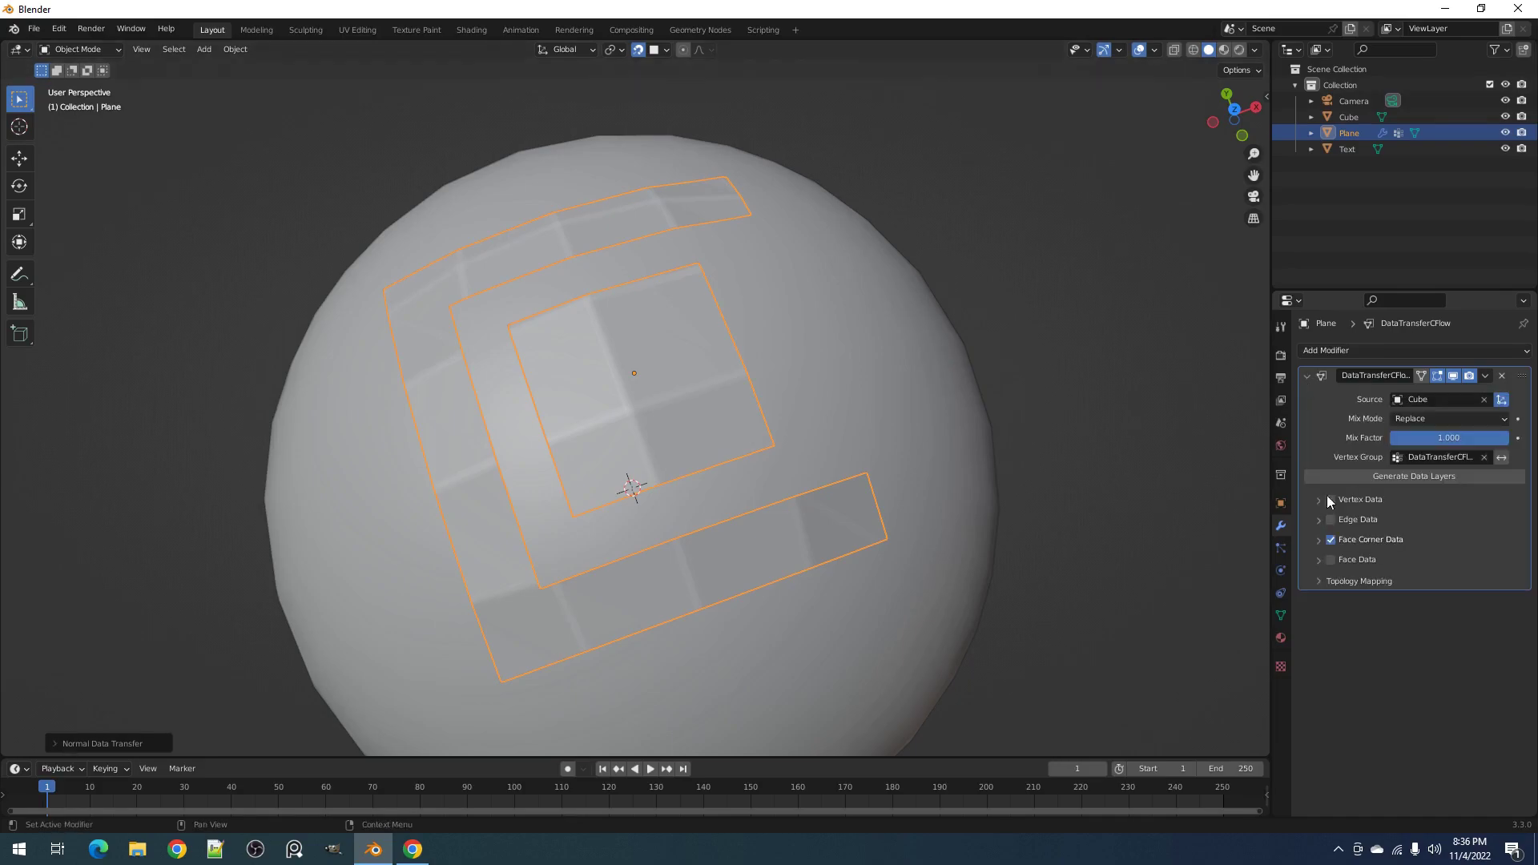
pyautogui.click(1354, 579)
pyautogui.hotkey('alt', 'a')
pyautogui.moveTo(827, 402); pyautogui.dragTo(873, 407, button='middle')
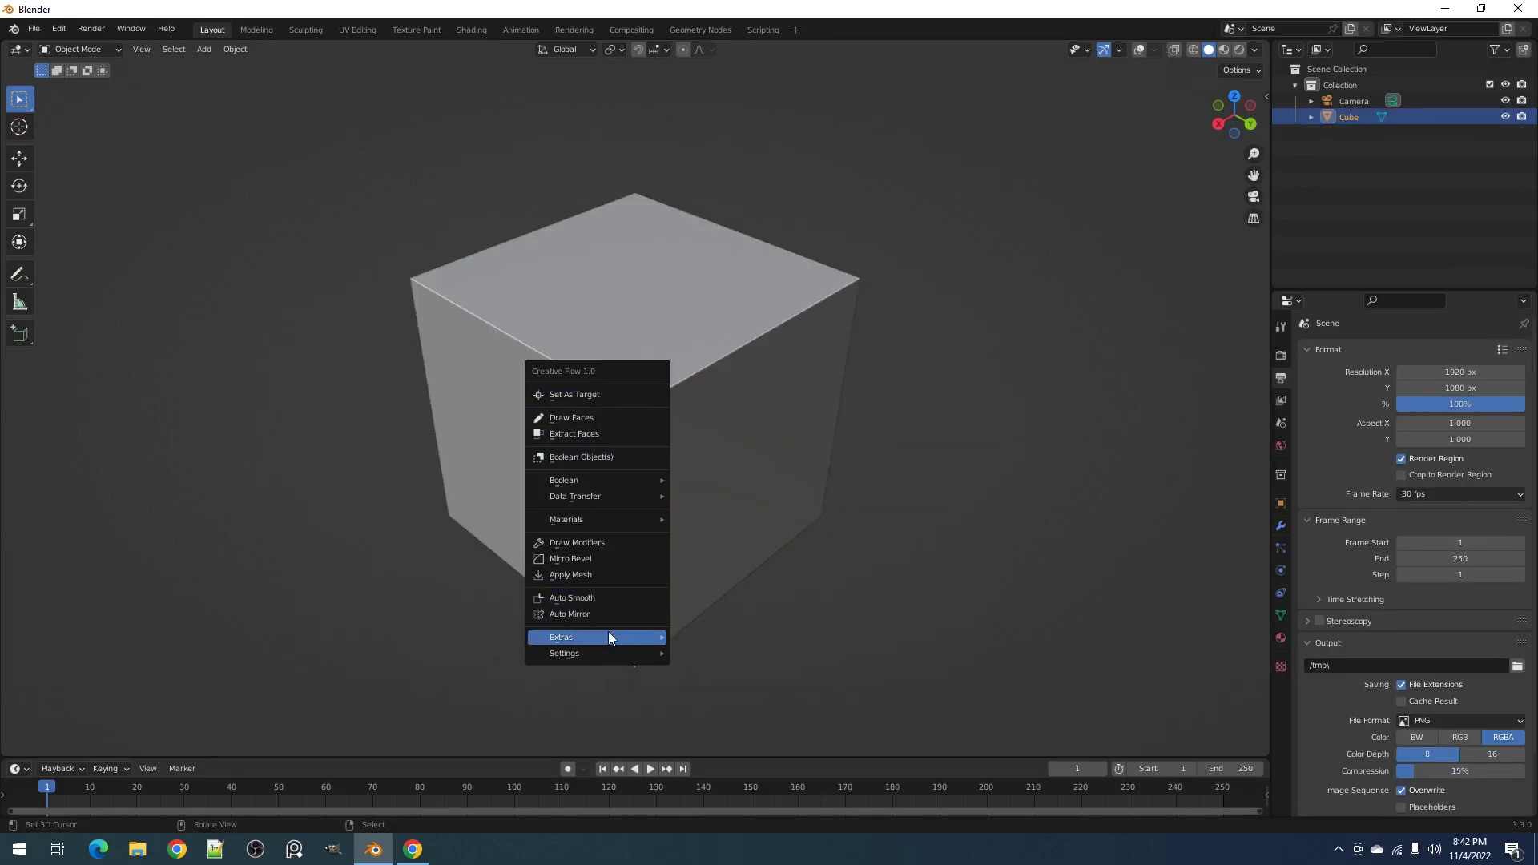
# Bring up Creative Flow's Extras tools for the cube
pyautogui.moveTo(610, 633)
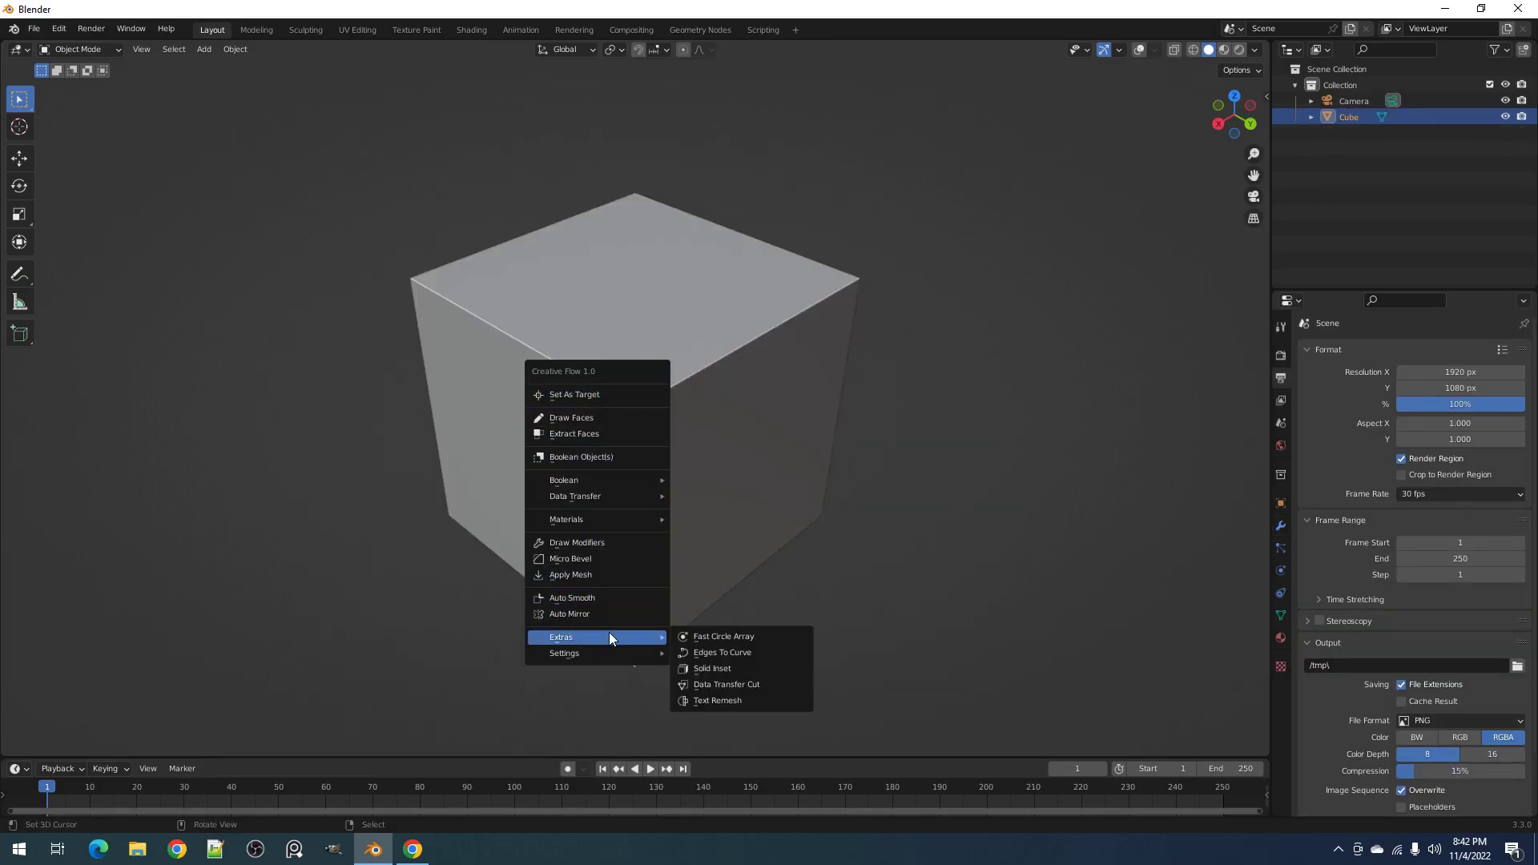